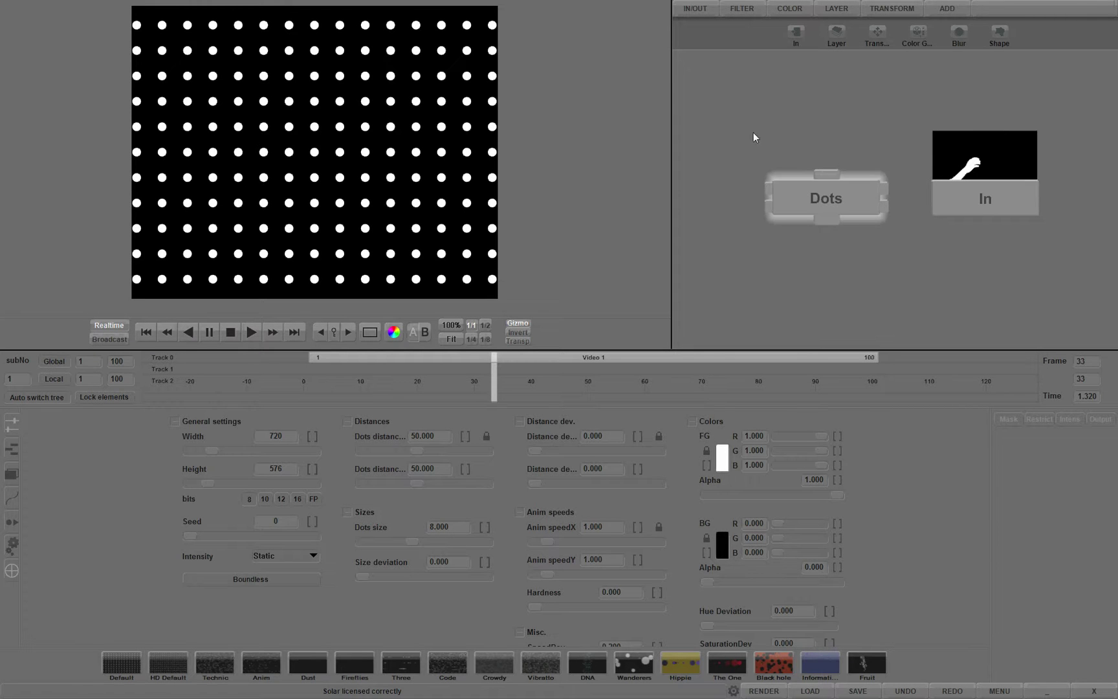
{"action": "left_click", "coordinate": [990, 192]}
{"action": "left_click", "coordinate": [254, 333]}
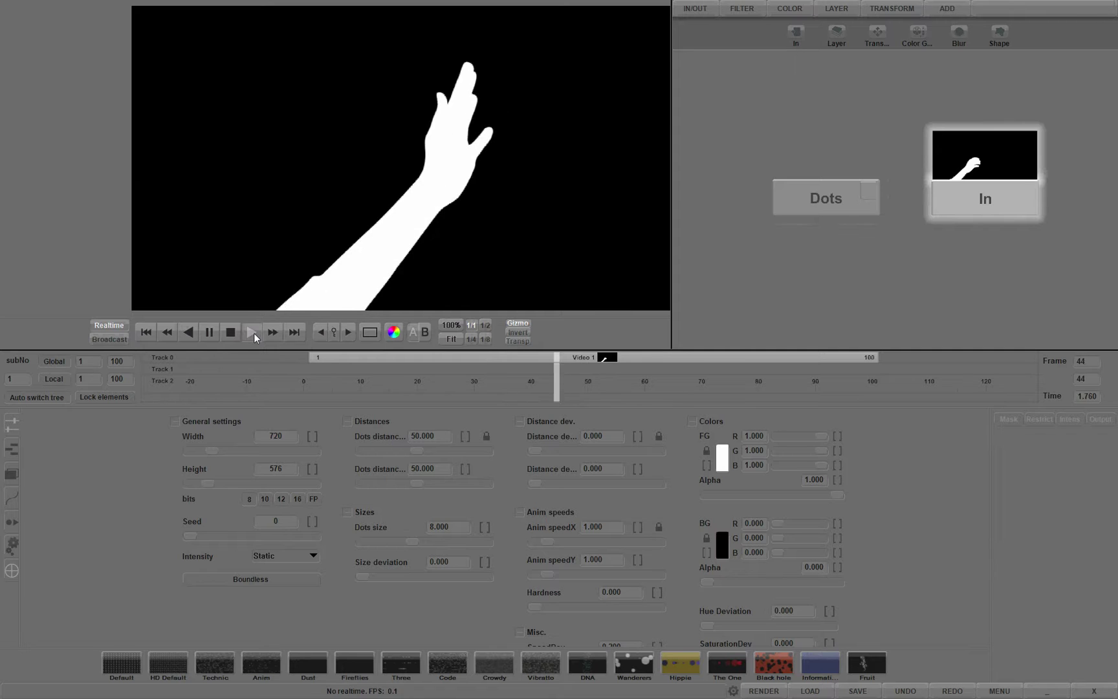
{"action": "left_click", "coordinate": [235, 332]}
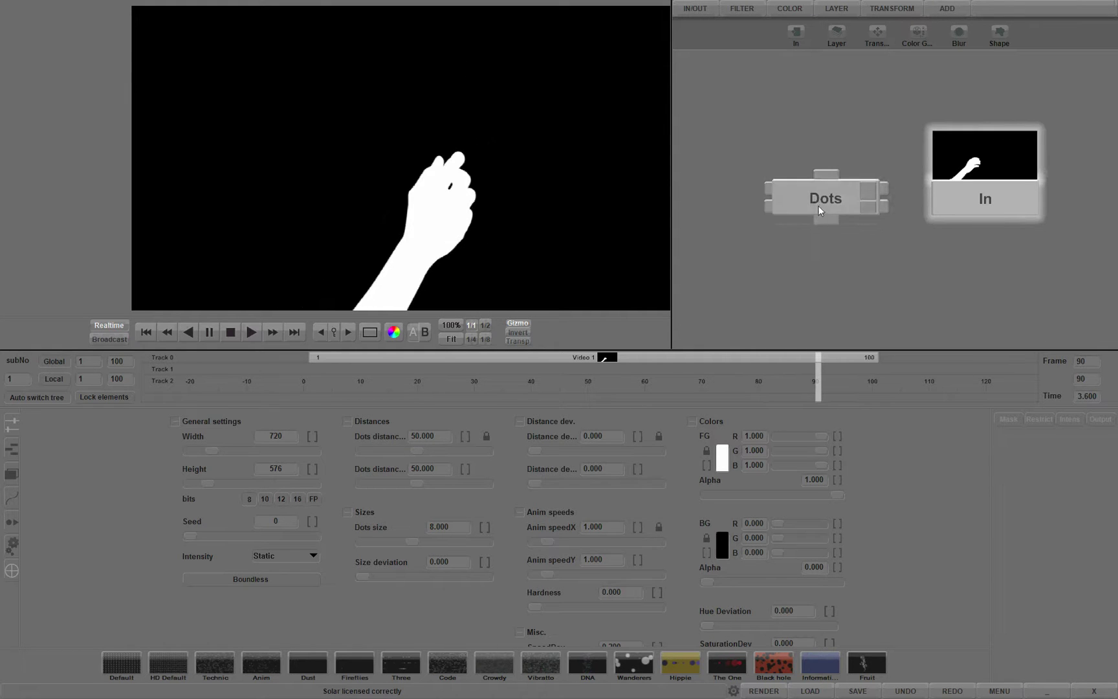
{"action": "left_click", "coordinate": [800, 210]}
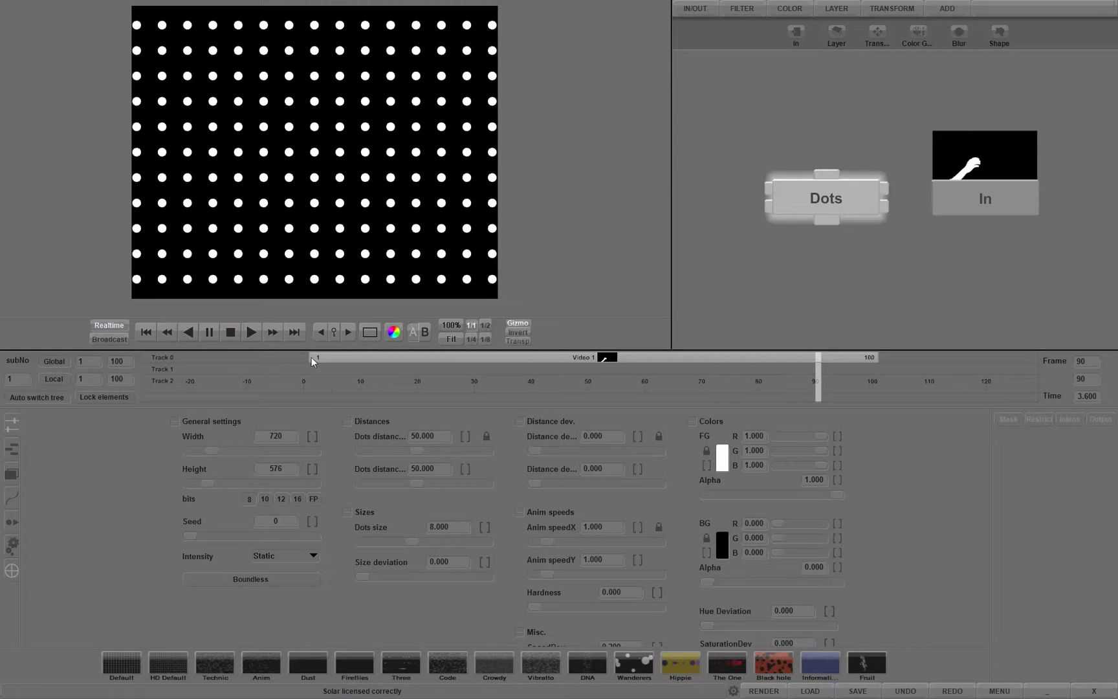
- Set dot spacing 58.6, size 13.4, size deviation 0.25, distance deviation 56, and play the animation
{"action": "mouse_move", "coordinate": [410, 449]}
{"action": "left_mouse_down"}
{"action": "mouse_move", "coordinate": [380, 452]}
{"action": "mouse_move", "coordinate": [454, 449]}
{"action": "mouse_move", "coordinate": [414, 453]}
{"action": "left_mouse_up"}
{"action": "left_click_drag", "start_coordinate": [417, 544], "coordinate": [440, 539]}
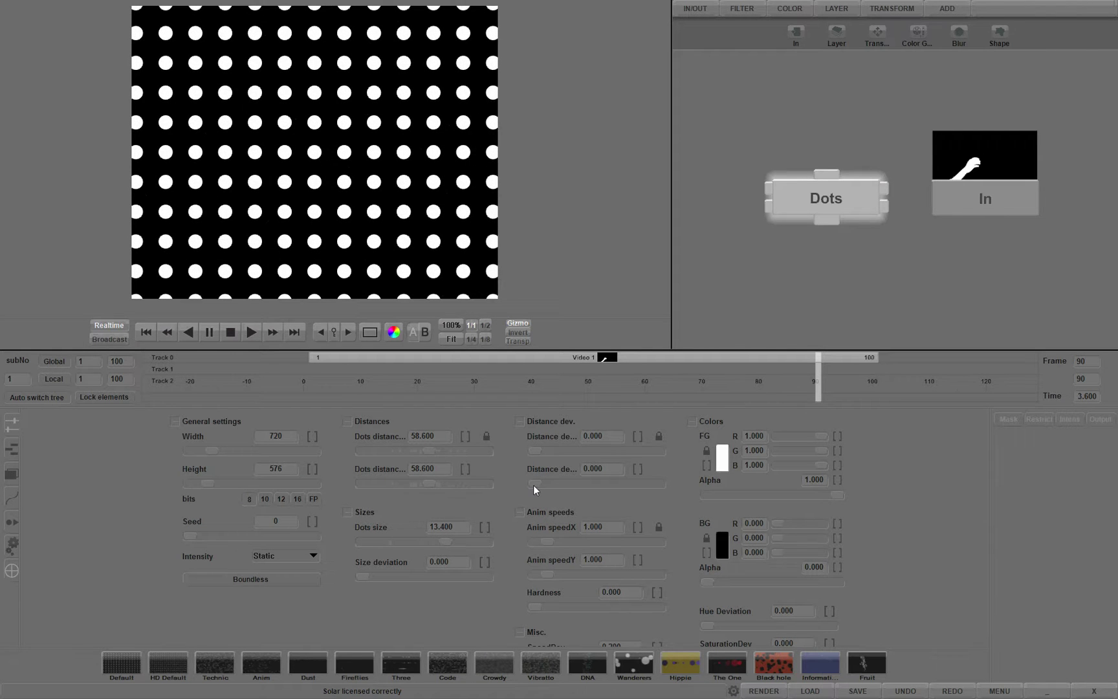
{"action": "mouse_move", "coordinate": [536, 452]}
{"action": "left_mouse_down"}
{"action": "mouse_move", "coordinate": [580, 450]}
{"action": "mouse_move", "coordinate": [541, 455]}
{"action": "left_mouse_up"}
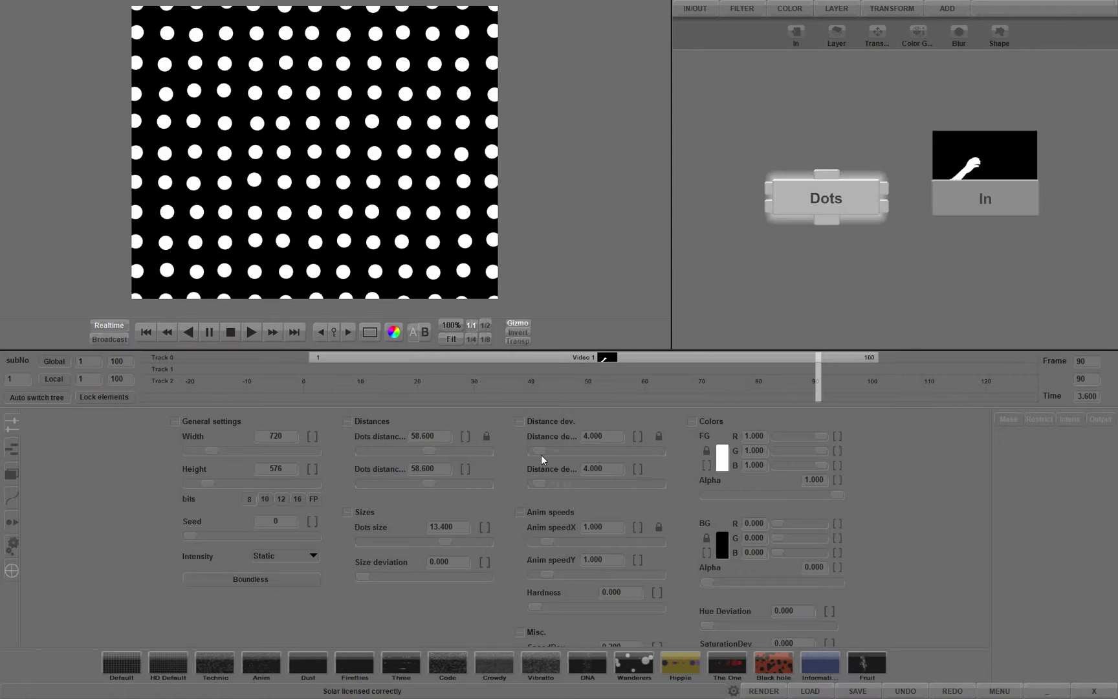
{"action": "mouse_move", "coordinate": [365, 575]}
{"action": "left_mouse_down"}
{"action": "mouse_move", "coordinate": [403, 576]}
{"action": "mouse_move", "coordinate": [370, 577]}
{"action": "left_mouse_up"}
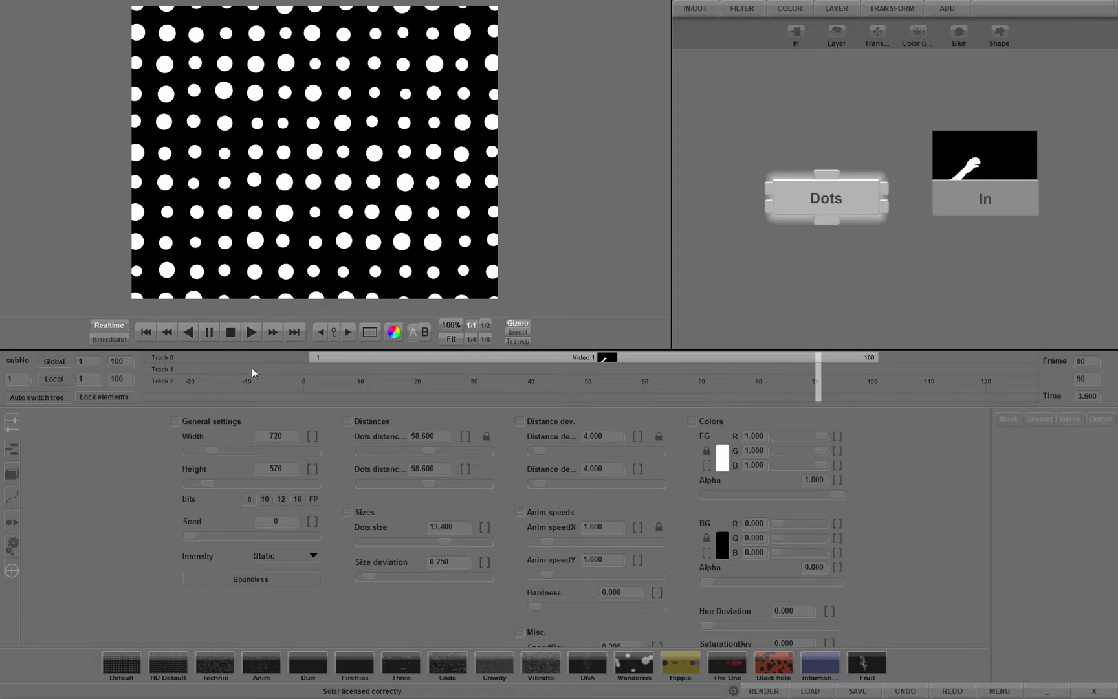
{"action": "left_click", "coordinate": [252, 328]}
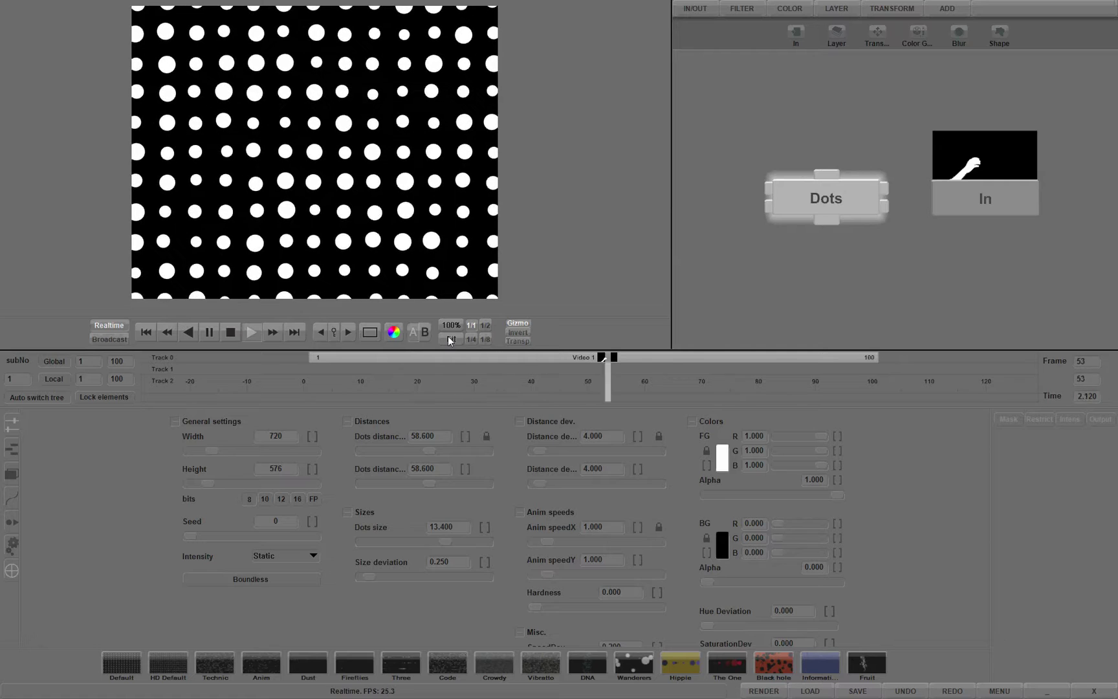
{"action": "left_click_drag", "start_coordinate": [542, 451], "coordinate": [621, 455]}
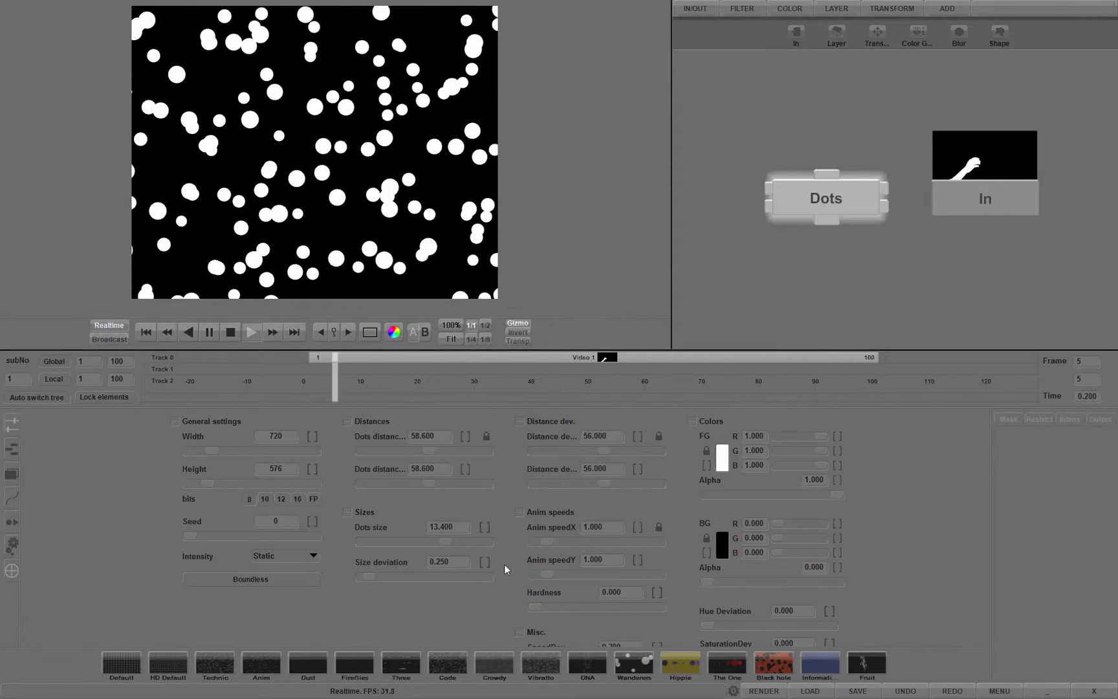
- Set dot speed deviation to 0.34 and size deviation to 1.4
{"action": "scroll", "coordinate": [507, 576], "scroll_direction": "down", "scroll_amount": 3}
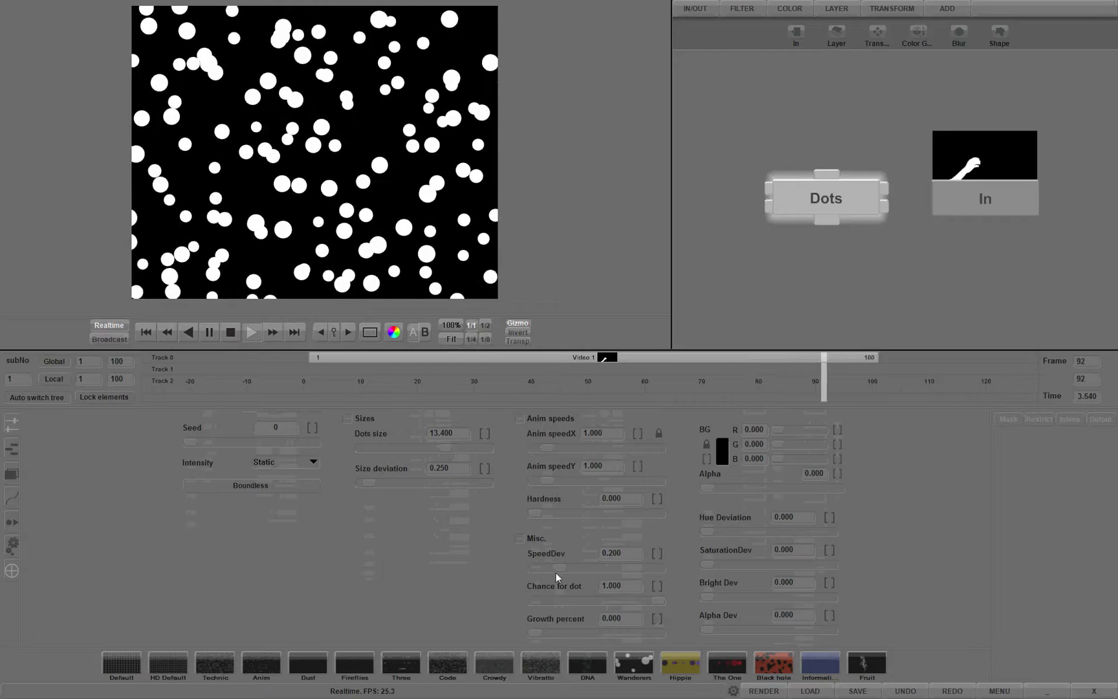
{"action": "mouse_move", "coordinate": [557, 565]}
{"action": "left_mouse_down"}
{"action": "mouse_move", "coordinate": [527, 565]}
{"action": "mouse_move", "coordinate": [656, 568]}
{"action": "mouse_move", "coordinate": [572, 579]}
{"action": "left_mouse_up"}
{"action": "scroll", "coordinate": [512, 558], "scroll_direction": "up", "scroll_amount": 2}
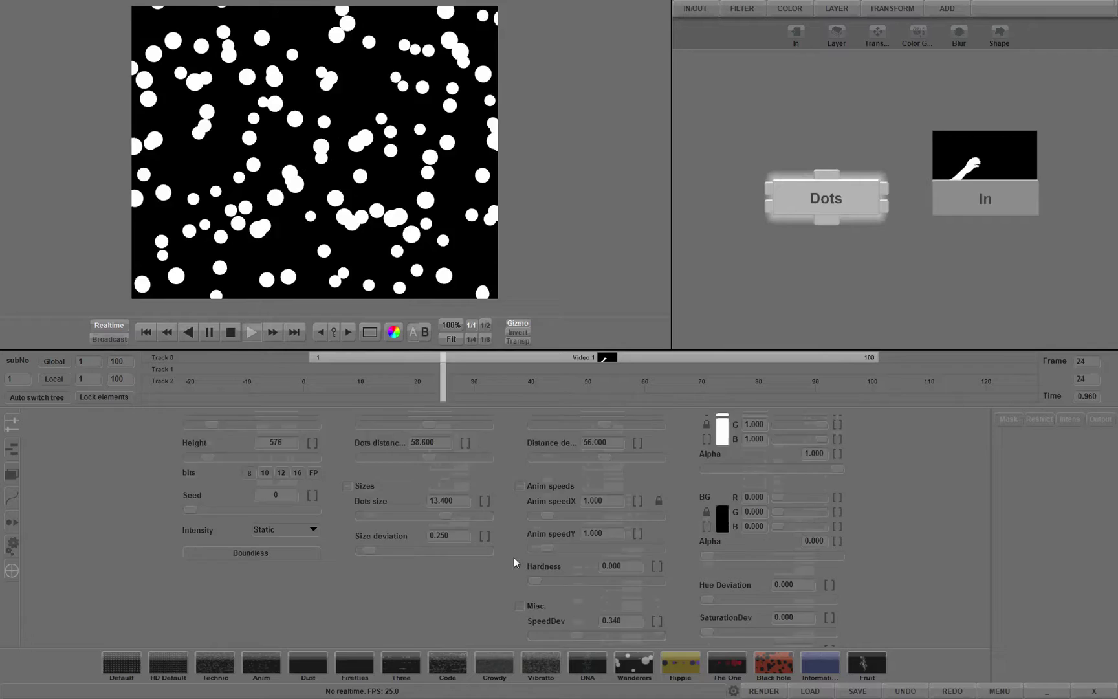
{"action": "scroll", "coordinate": [513, 557], "scroll_direction": "up", "scroll_amount": 1}
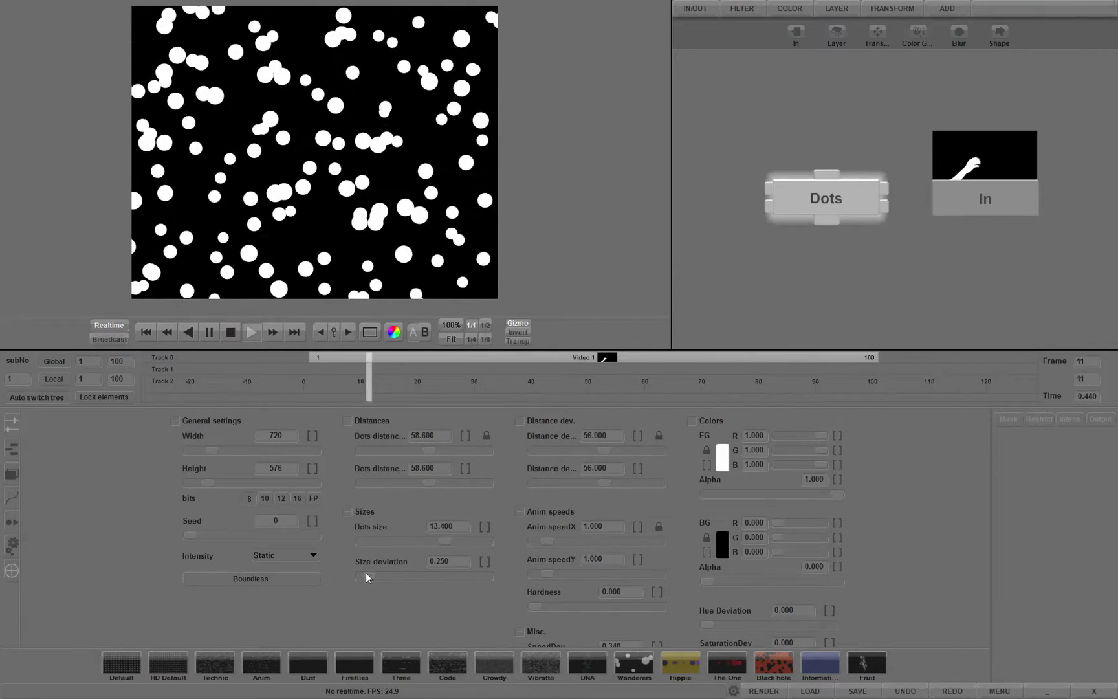
{"action": "left_click_drag", "start_coordinate": [366, 573], "coordinate": [396, 573]}
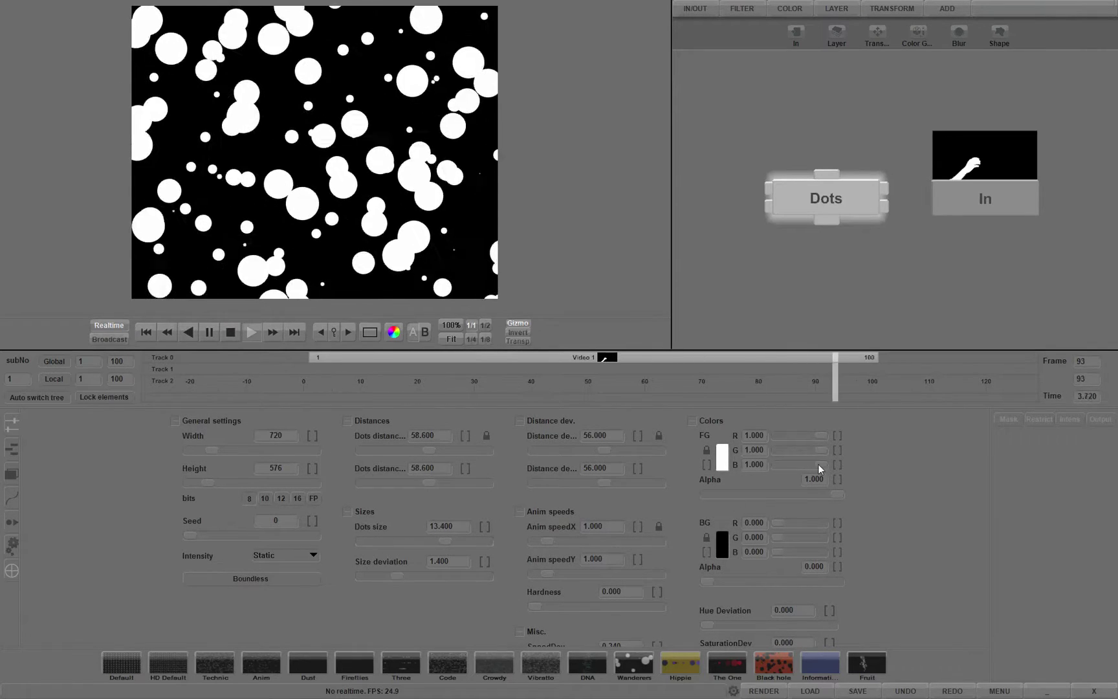
- Colour the dots with FG B 0.2, hue deviation 0.49, saturation deviation 0.39 and brightness deviation 0.12
{"action": "left_click_drag", "start_coordinate": [821, 464], "coordinate": [790, 465]}
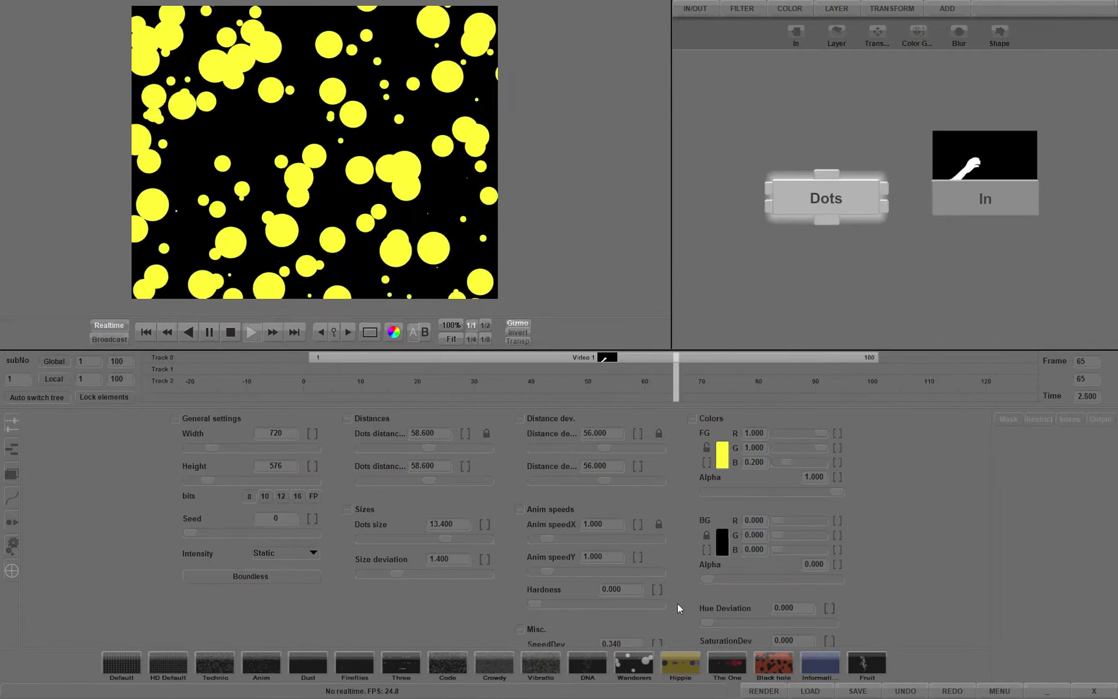
{"action": "scroll", "coordinate": [680, 583], "scroll_direction": "down", "scroll_amount": 3}
{"action": "left_click_drag", "start_coordinate": [708, 532], "coordinate": [767, 539]}
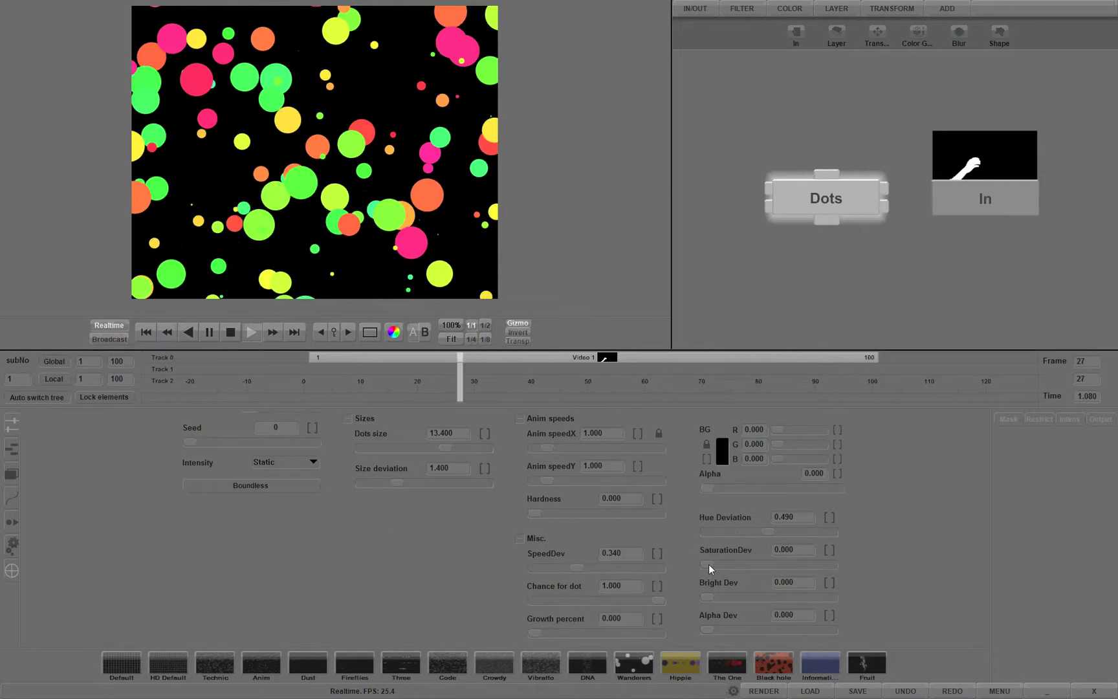
{"action": "left_click_drag", "start_coordinate": [708, 565], "coordinate": [718, 594]}
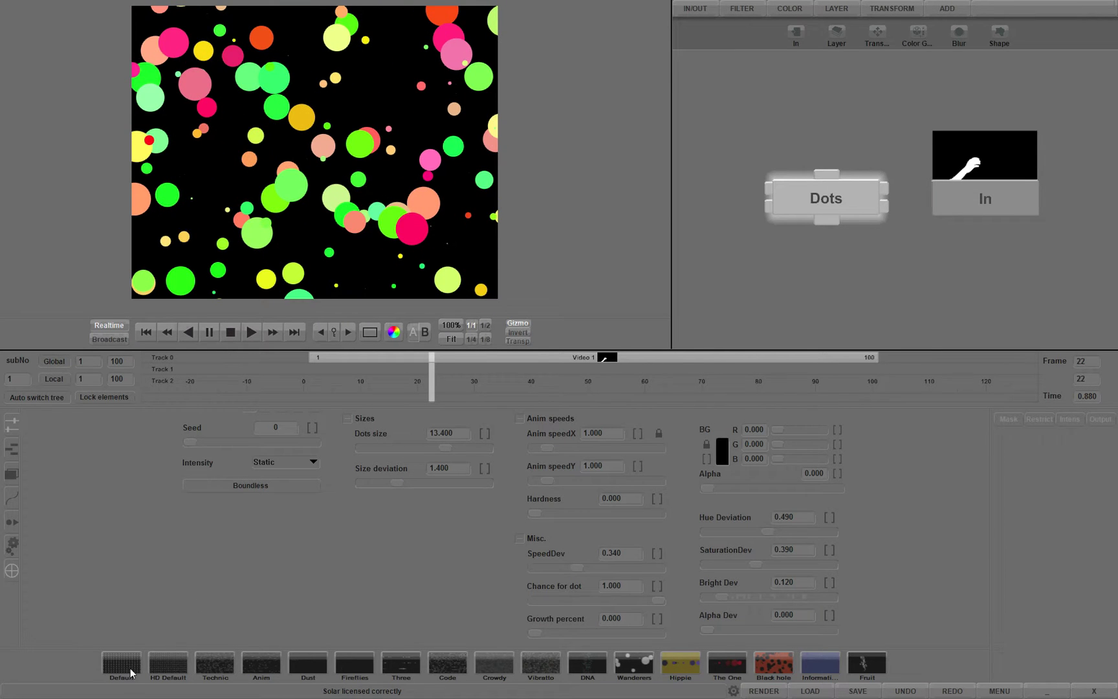
- Fit the view, play, and try the HD Default, Technic, Anim and Dust dot presets
{"action": "left_click", "coordinate": [169, 663]}
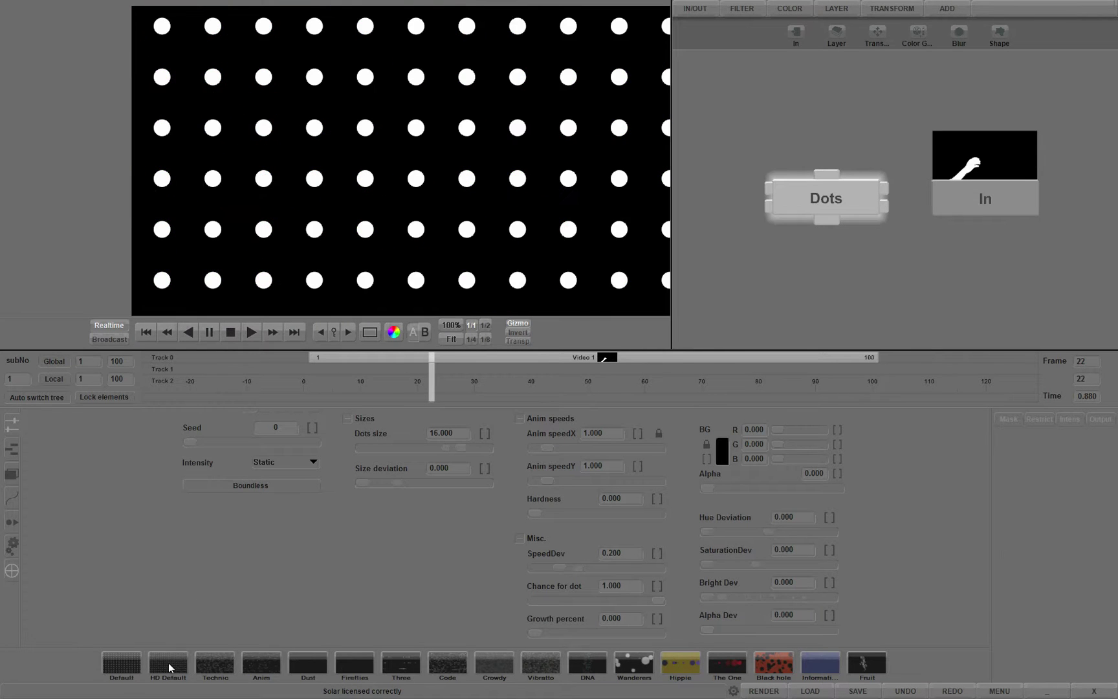
{"action": "left_click", "coordinate": [459, 340]}
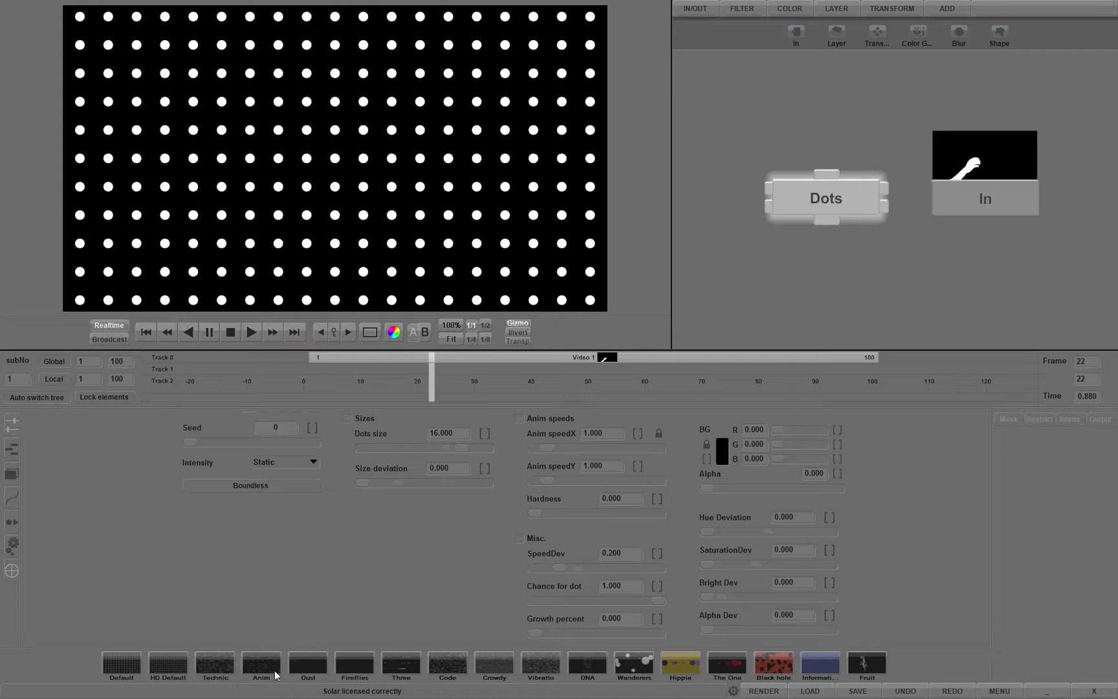
{"action": "left_click", "coordinate": [255, 329]}
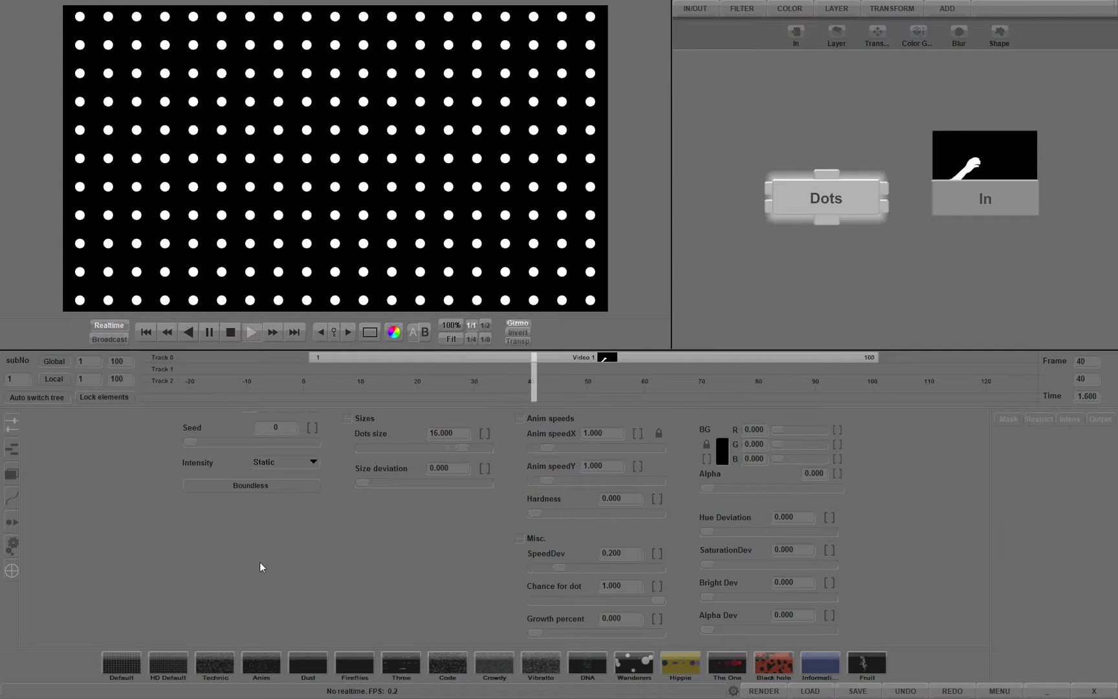
{"action": "left_click", "coordinate": [215, 664]}
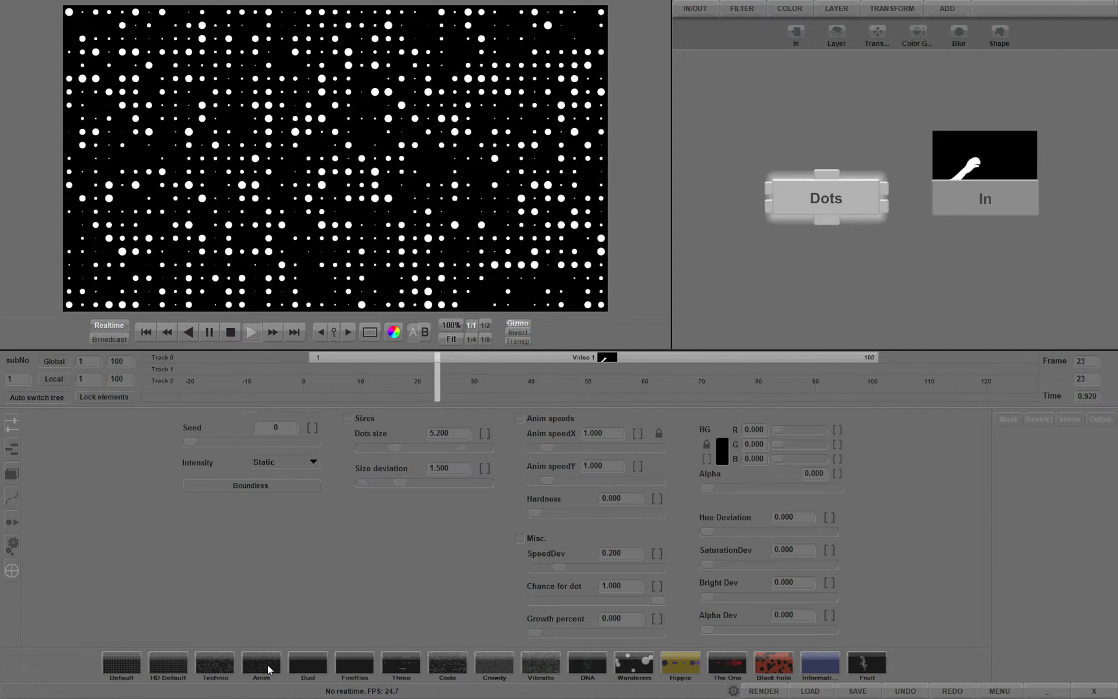
{"action": "left_click", "coordinate": [266, 667]}
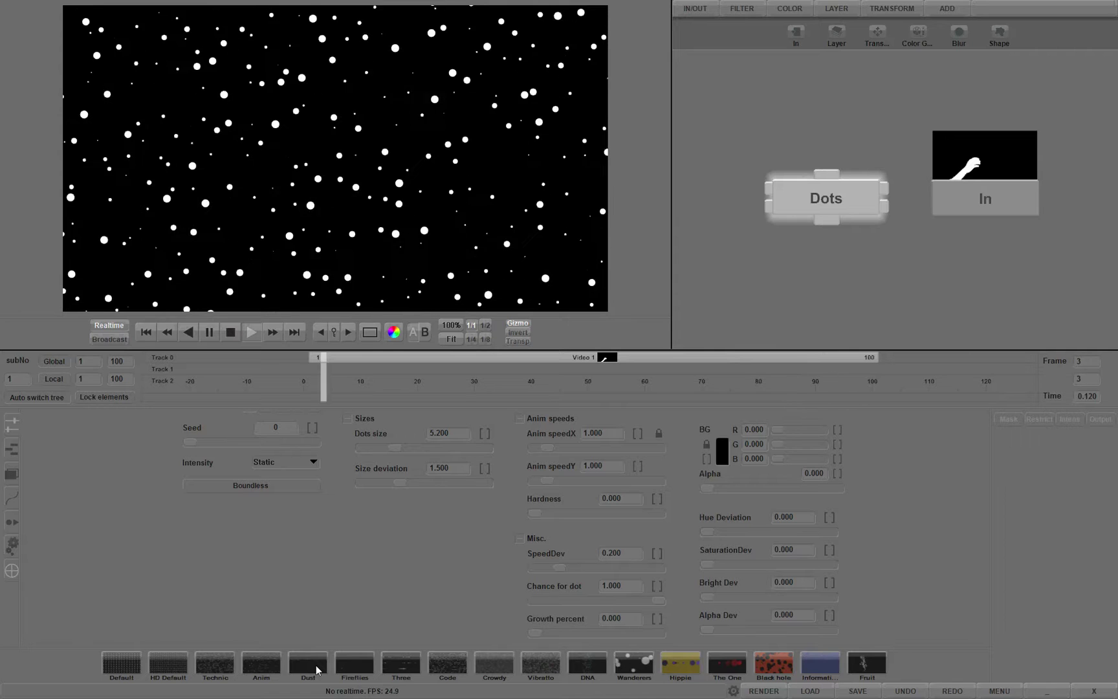
{"action": "left_click", "coordinate": [317, 670]}
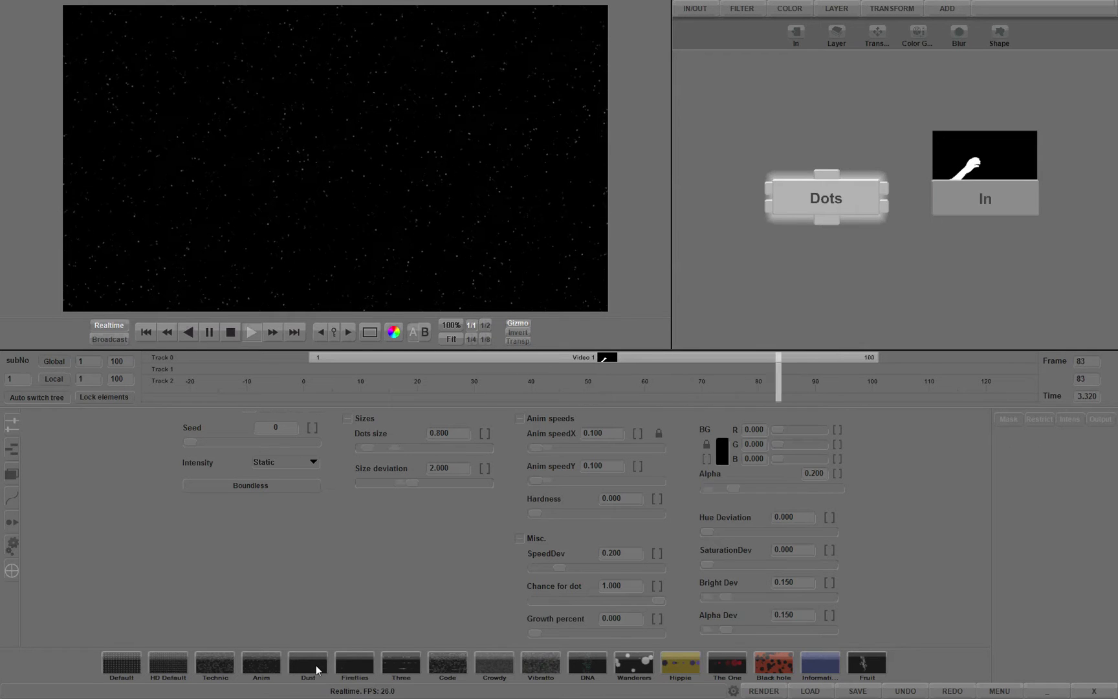
- Preview at 100%, then try the Fireflies, Three, Code and Crowdy presets, fitted
{"action": "left_click", "coordinate": [447, 323]}
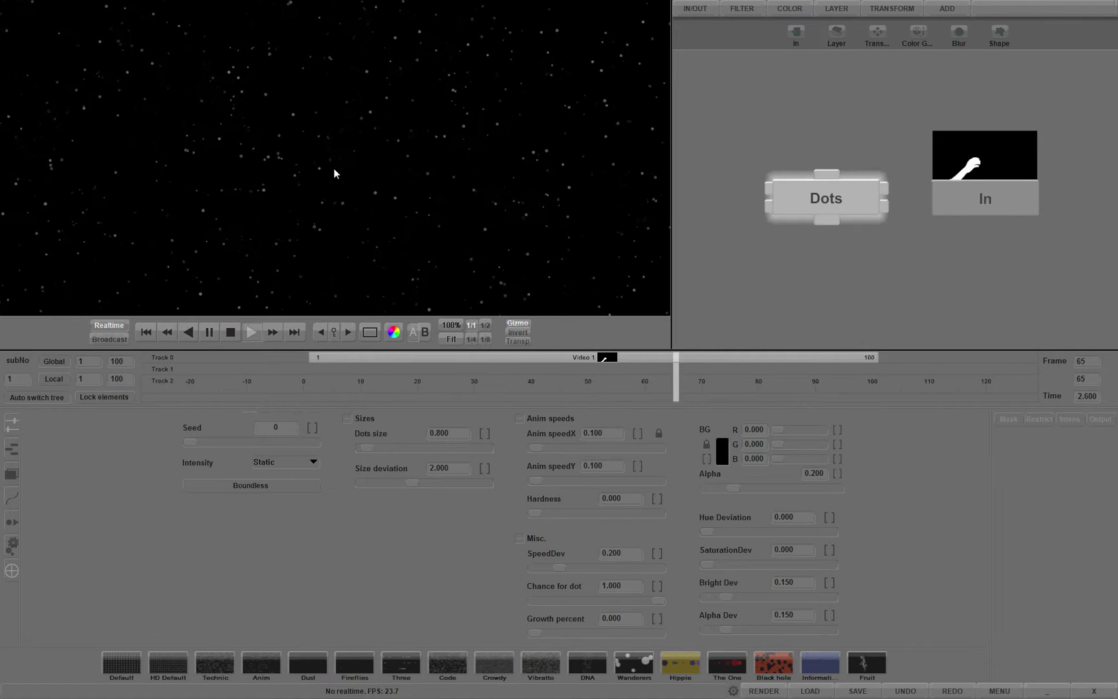
{"action": "left_click", "coordinate": [451, 325]}
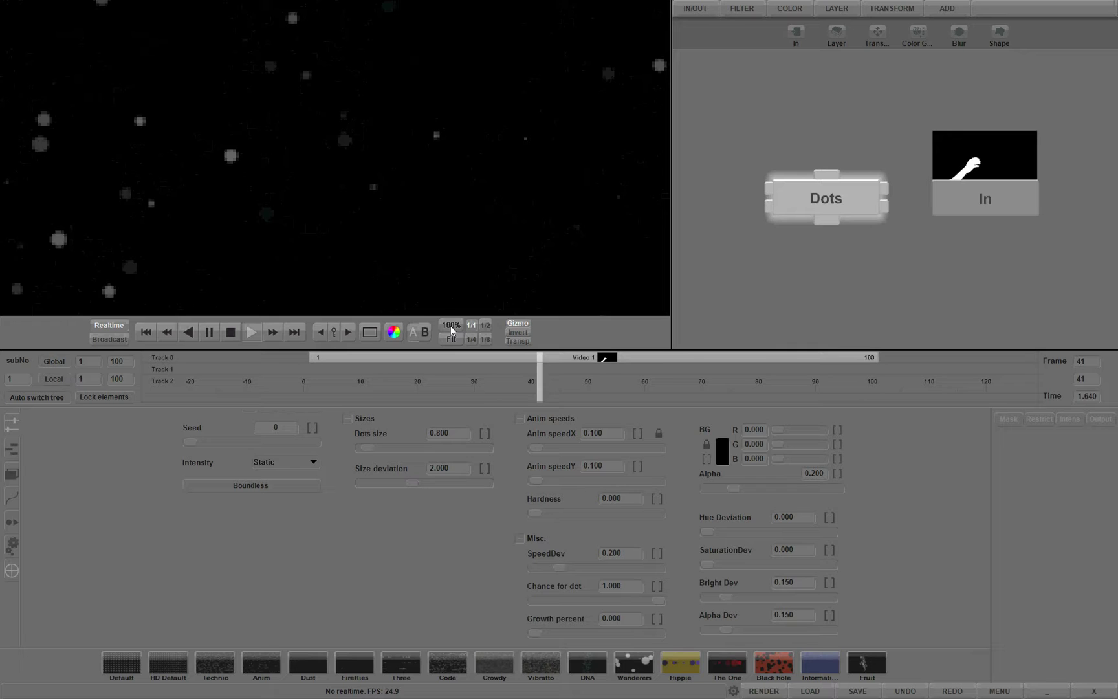
{"action": "left_click", "coordinate": [354, 666]}
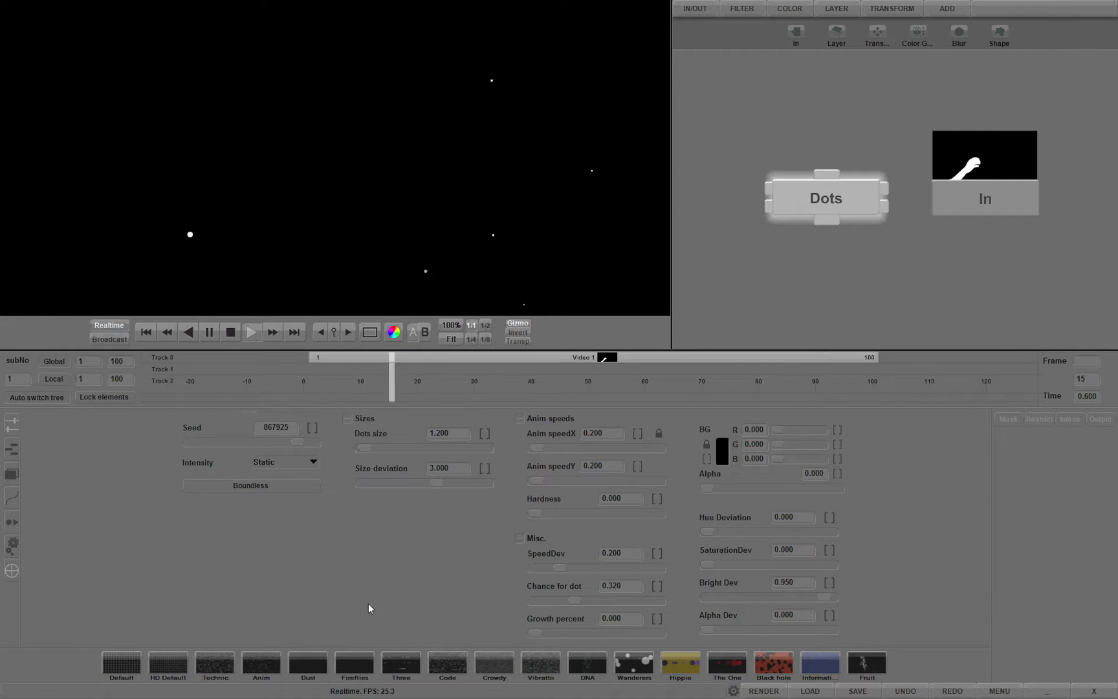
{"action": "left_click", "coordinate": [410, 665]}
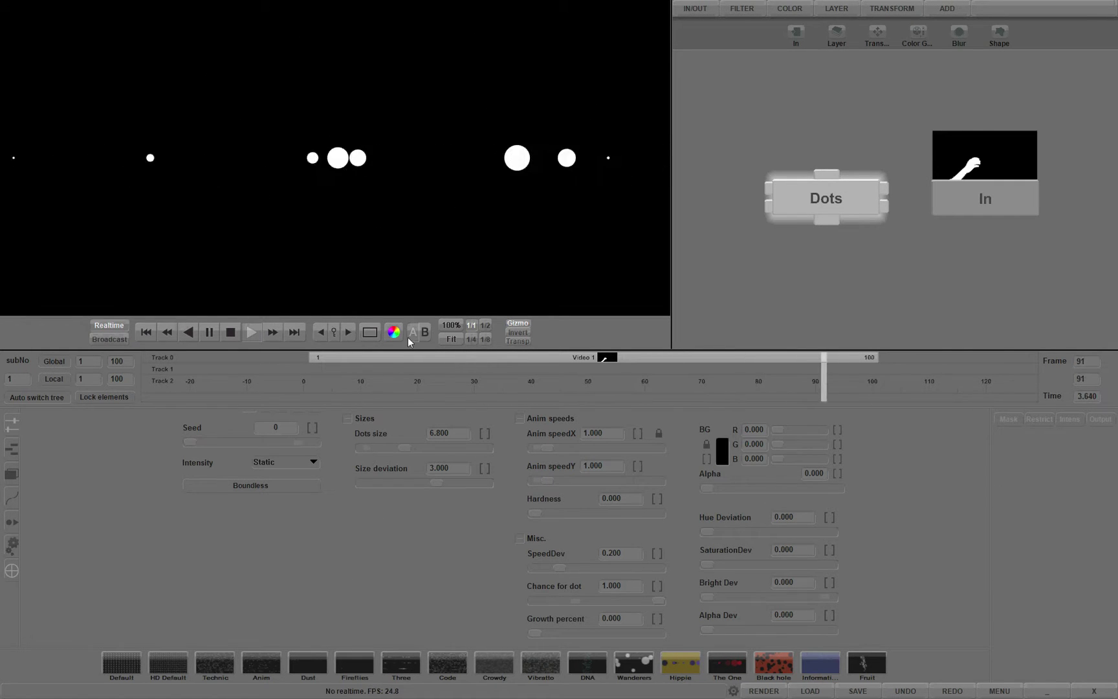
{"action": "left_click", "coordinate": [452, 338]}
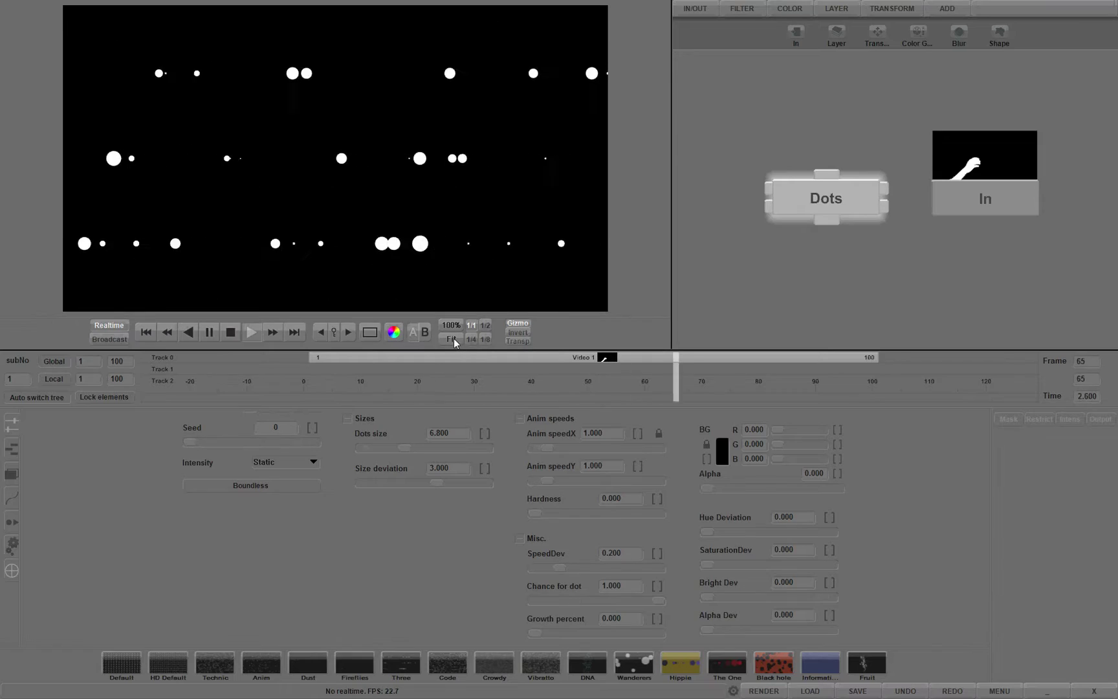
{"action": "left_click", "coordinate": [445, 666]}
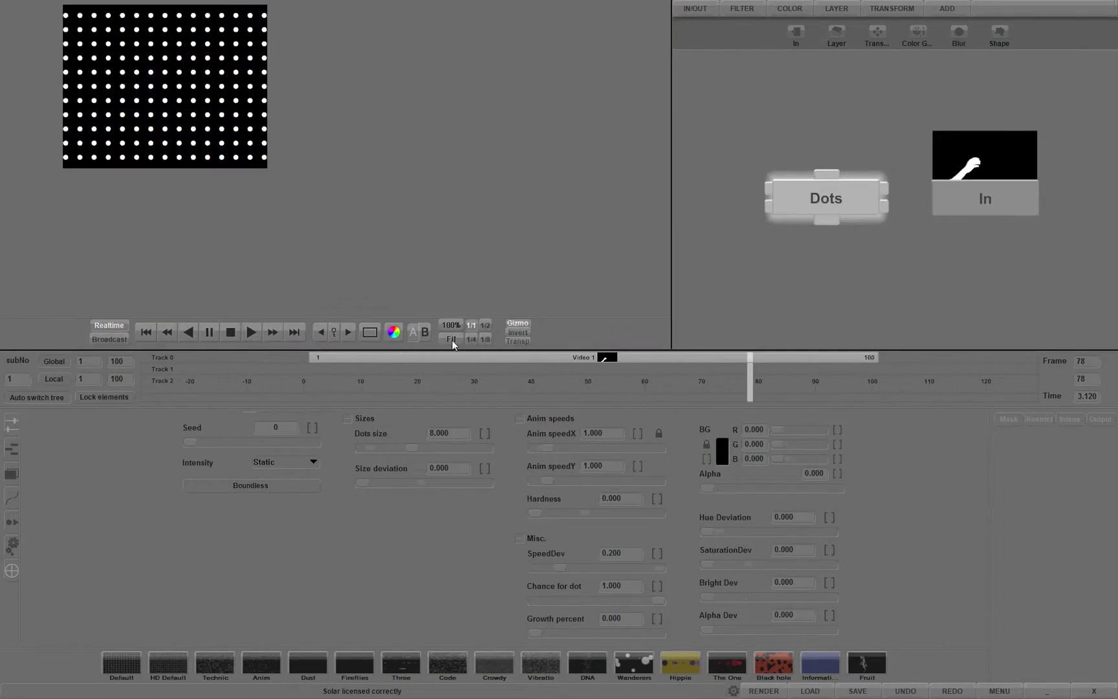
- Resize the Dots layer to 1280 × 599 and wire the In hand clip into it as mask
{"action": "left_click", "coordinate": [451, 340]}
{"action": "left_click", "coordinate": [985, 198]}
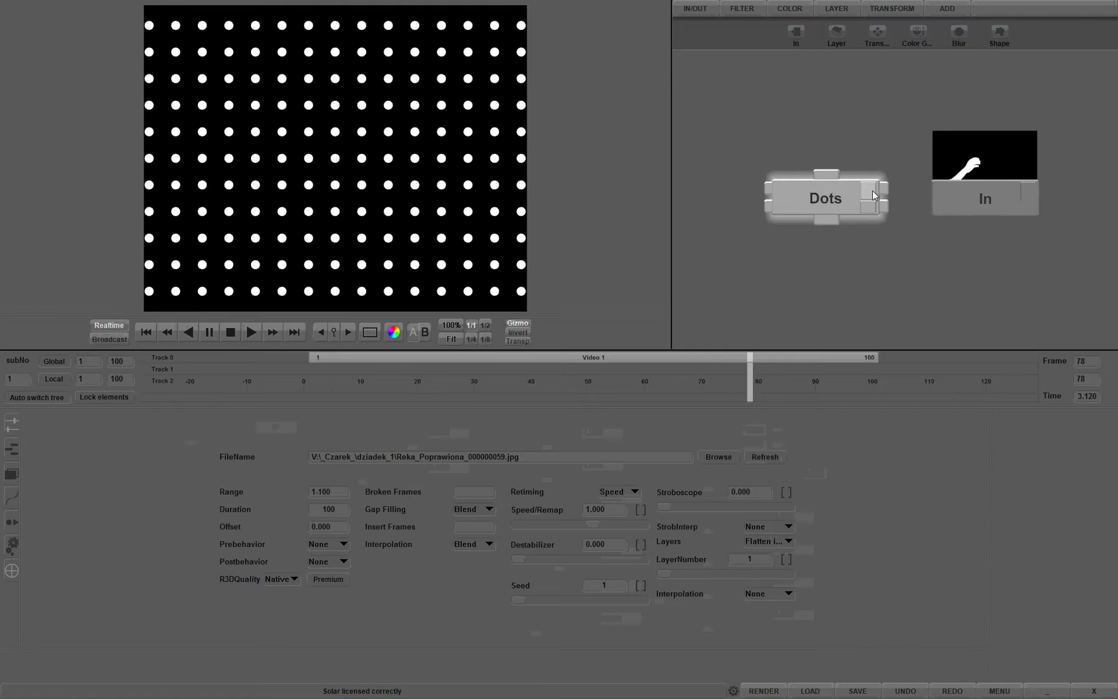
{"action": "left_click", "coordinate": [873, 190]}
{"action": "left_click", "coordinate": [290, 432]}
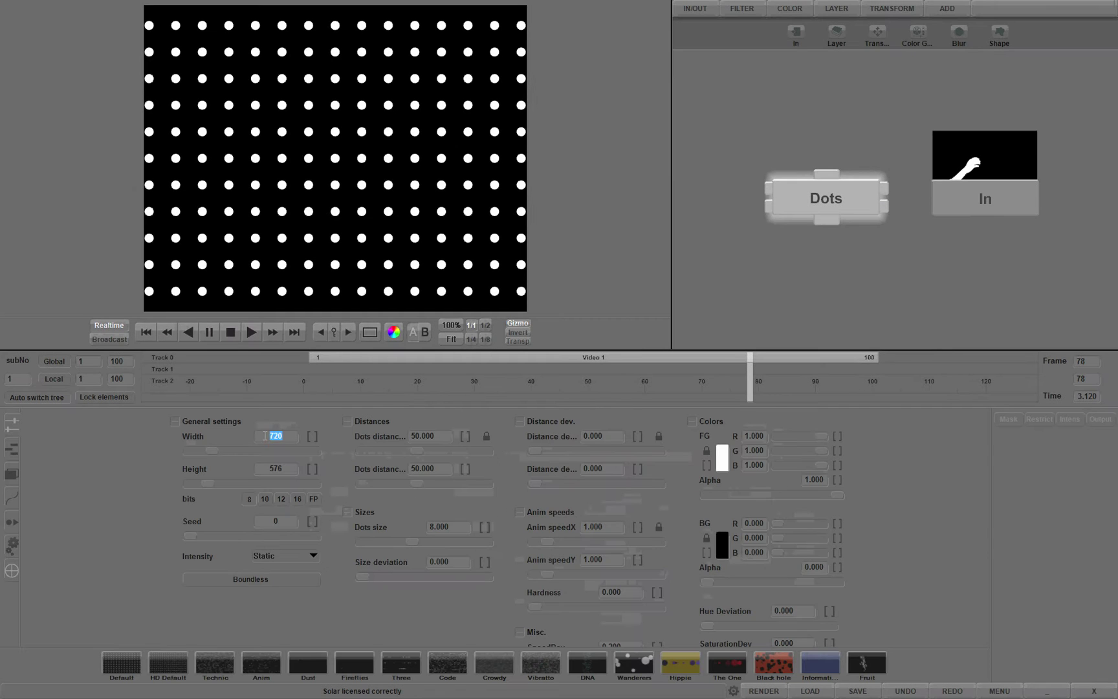
{"action": "type", "text": "1280"}
{"action": "key", "text": "Return"}
{"action": "key", "text": "Tab"}
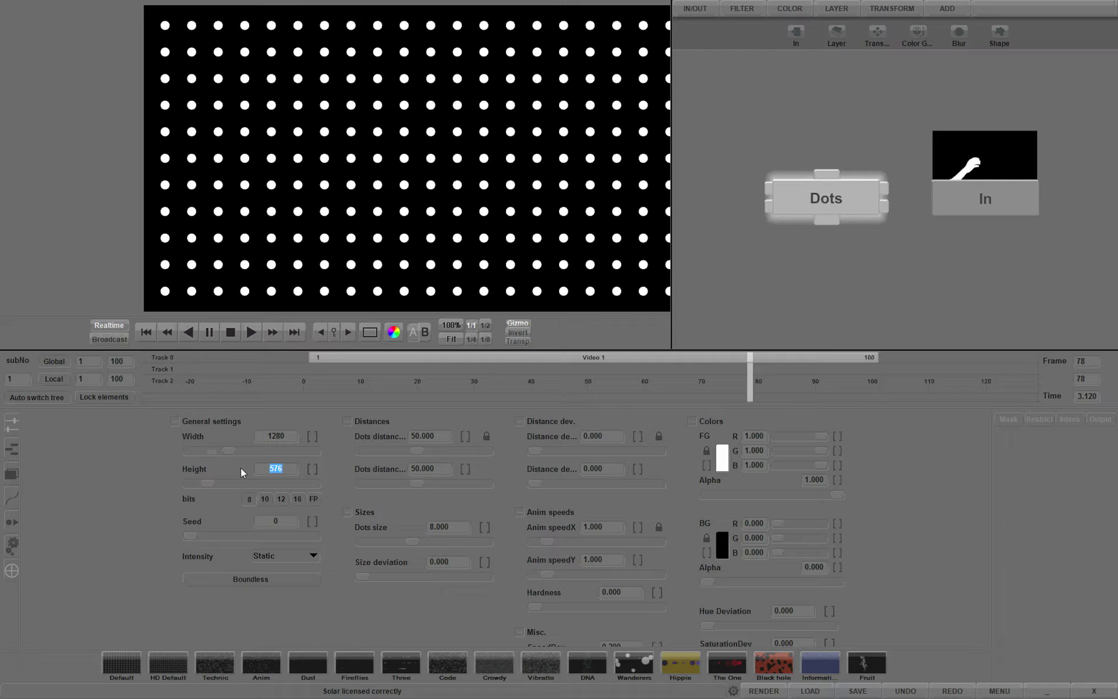
{"action": "type", "text": "599"}
{"action": "key", "text": "Return"}
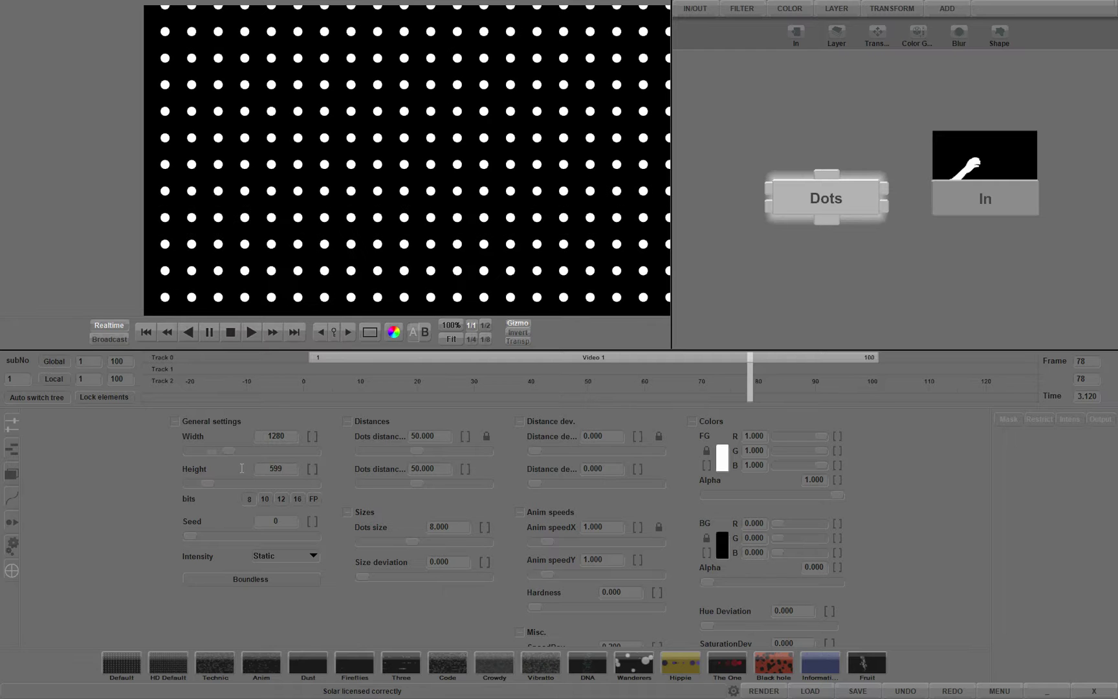
{"action": "left_click", "coordinate": [451, 345]}
{"action": "left_click_drag", "start_coordinate": [978, 223], "coordinate": [827, 183]}
- Play the animation and reduce the dot spacing to 26.2
{"action": "left_click", "coordinate": [253, 332]}
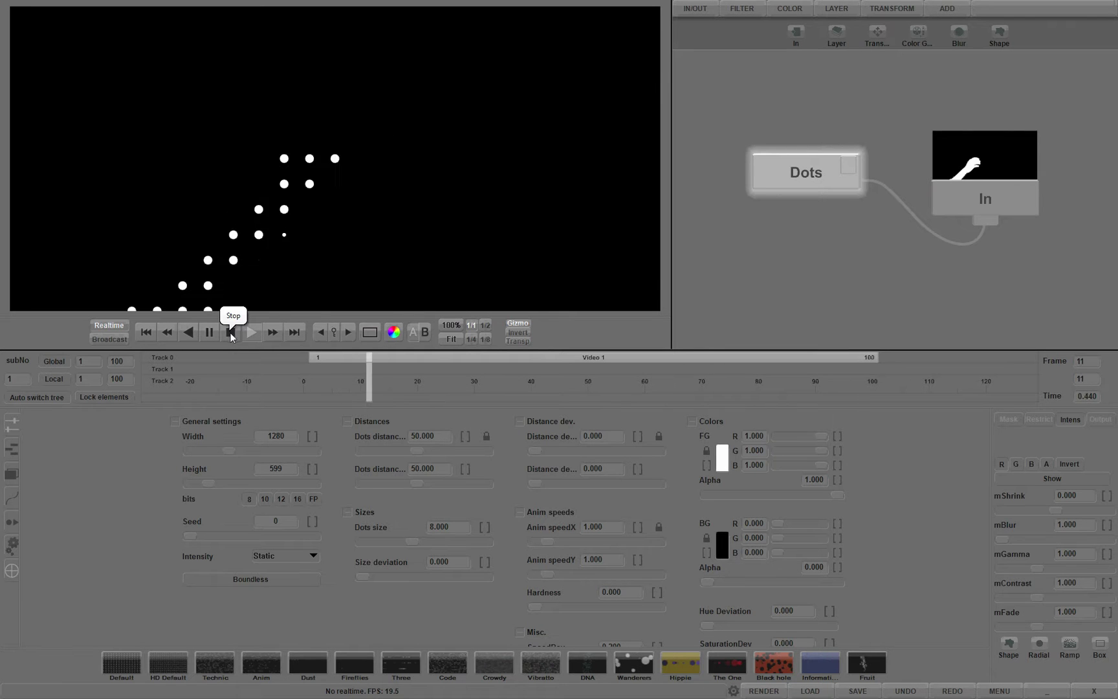
{"action": "left_click_drag", "start_coordinate": [416, 451], "coordinate": [385, 454]}
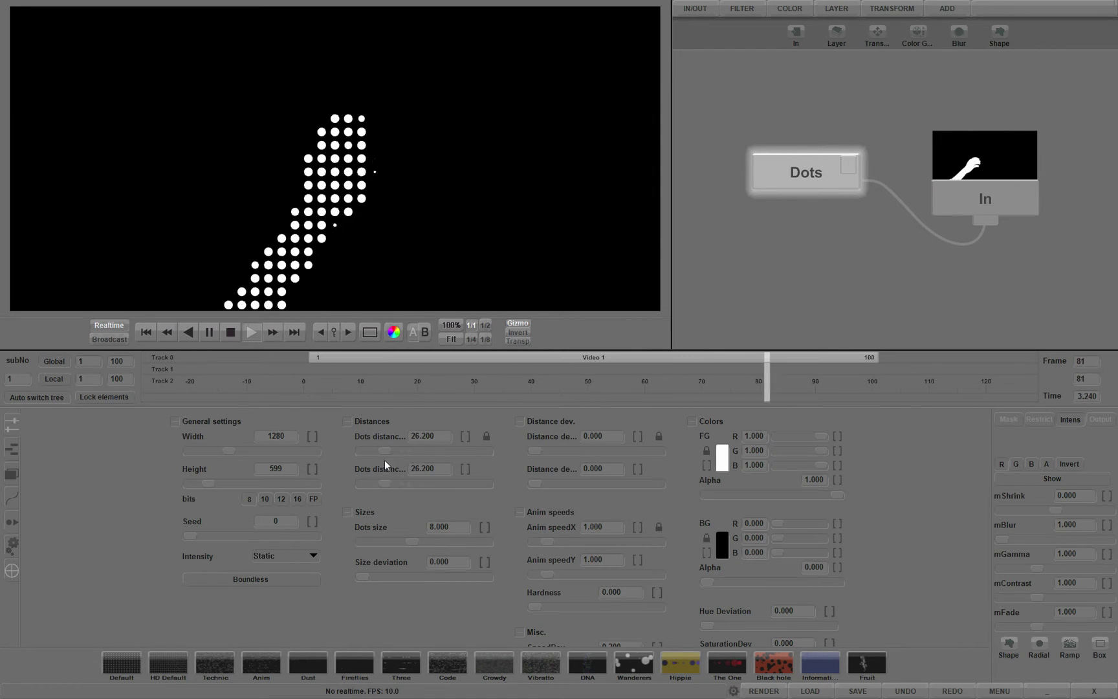
- Shrink the dots, set intensity mode to Dynamic, and add some distance deviation
{"action": "left_click_drag", "start_coordinate": [409, 541], "coordinate": [391, 541]}
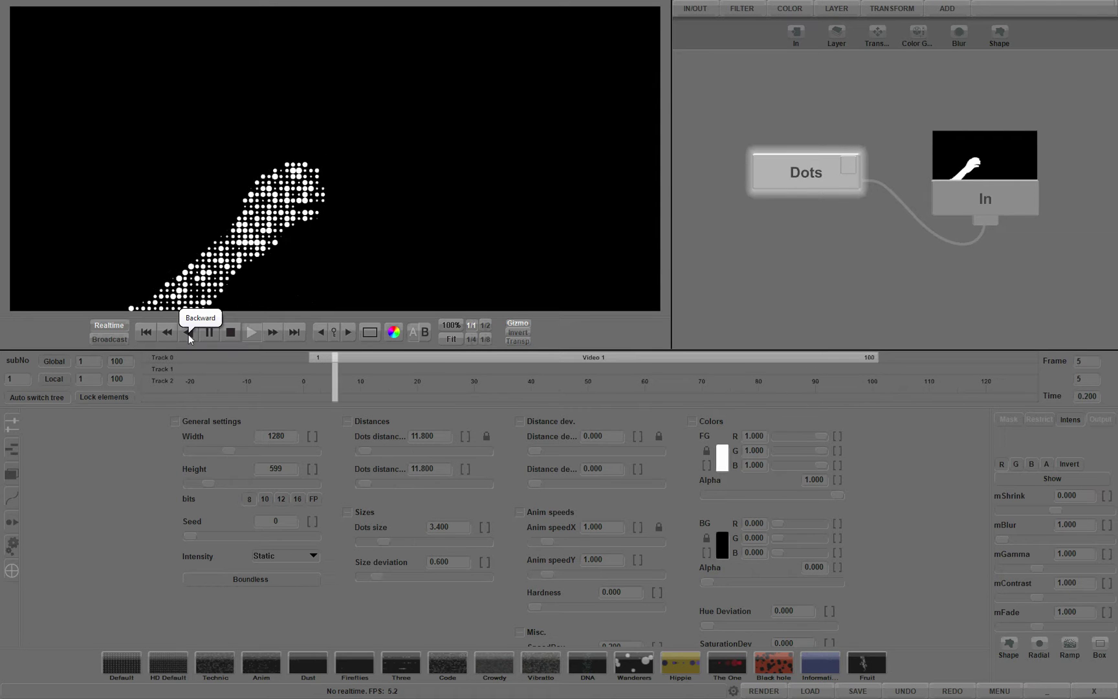
{"action": "left_click", "coordinate": [269, 559]}
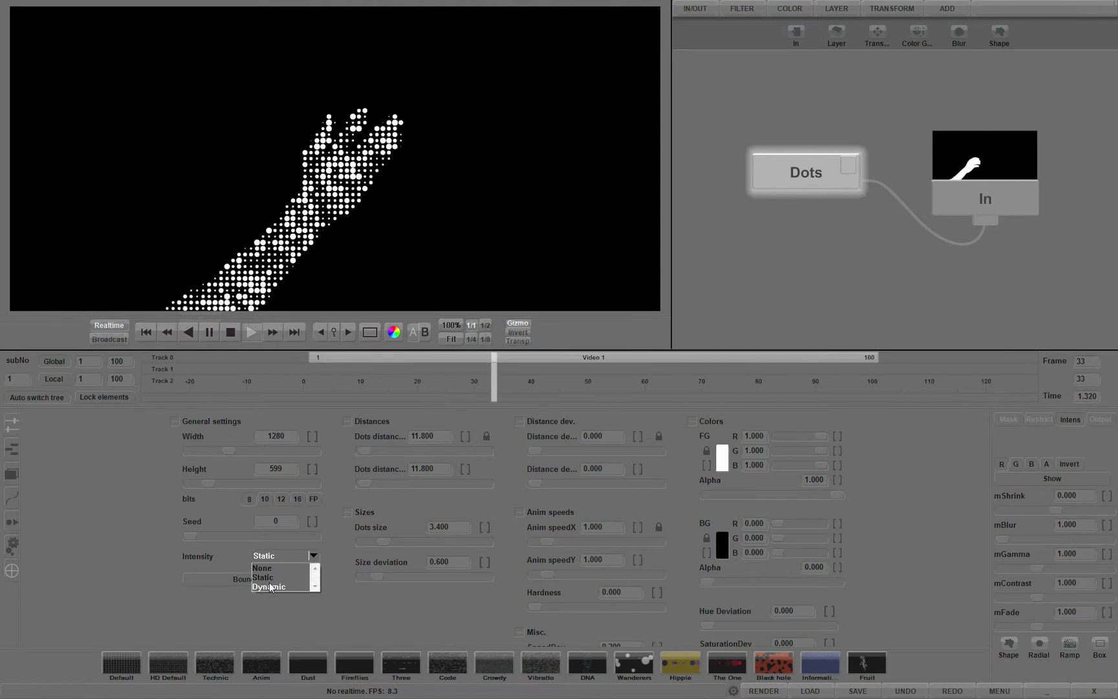
{"action": "left_click", "coordinate": [269, 582]}
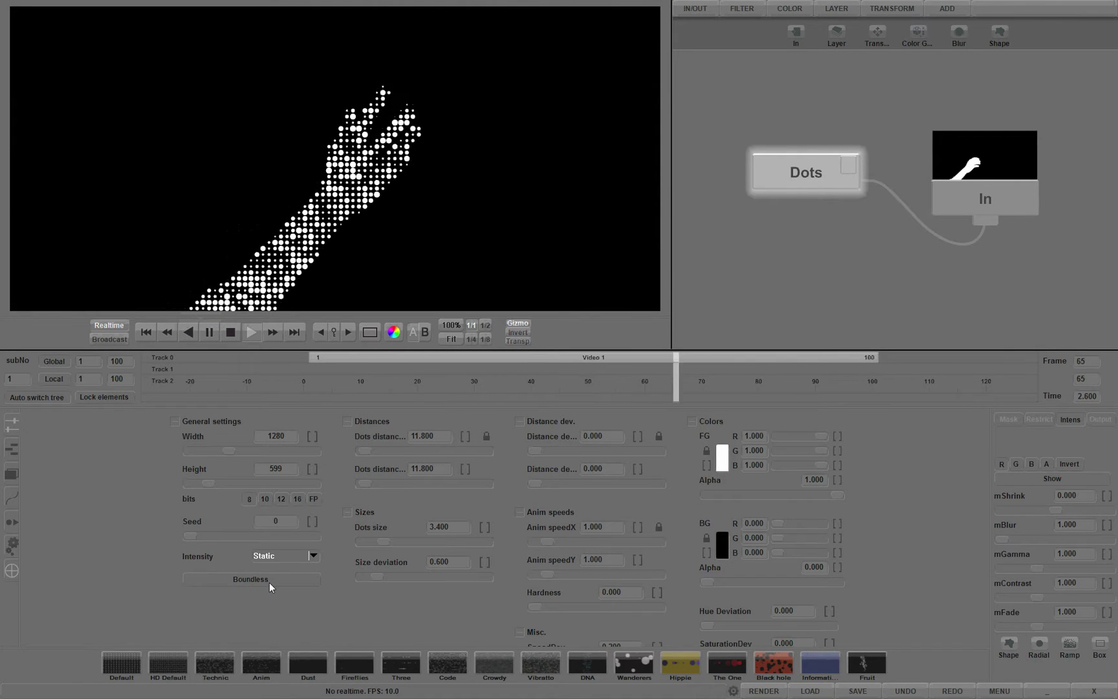
{"action": "left_click_drag", "start_coordinate": [536, 450], "coordinate": [556, 450]}
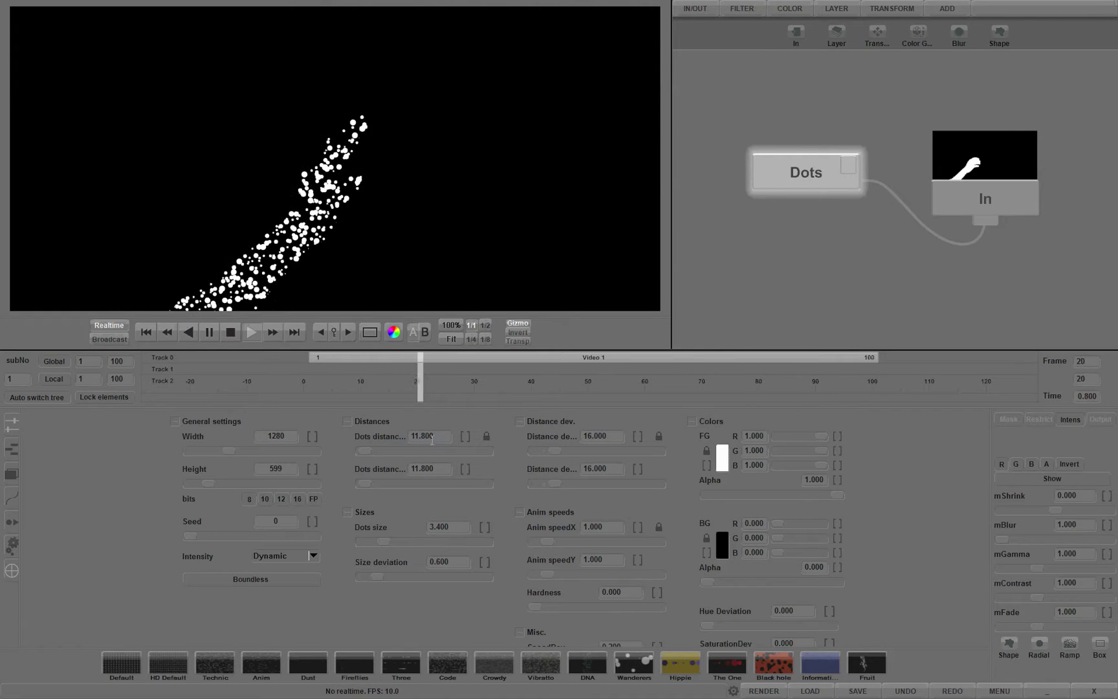
- Set the dot spacing to 5 and the dot size to 2
{"action": "left_click", "coordinate": [384, 437]}
{"action": "type", "text": "5"}
{"action": "key", "text": "Return"}
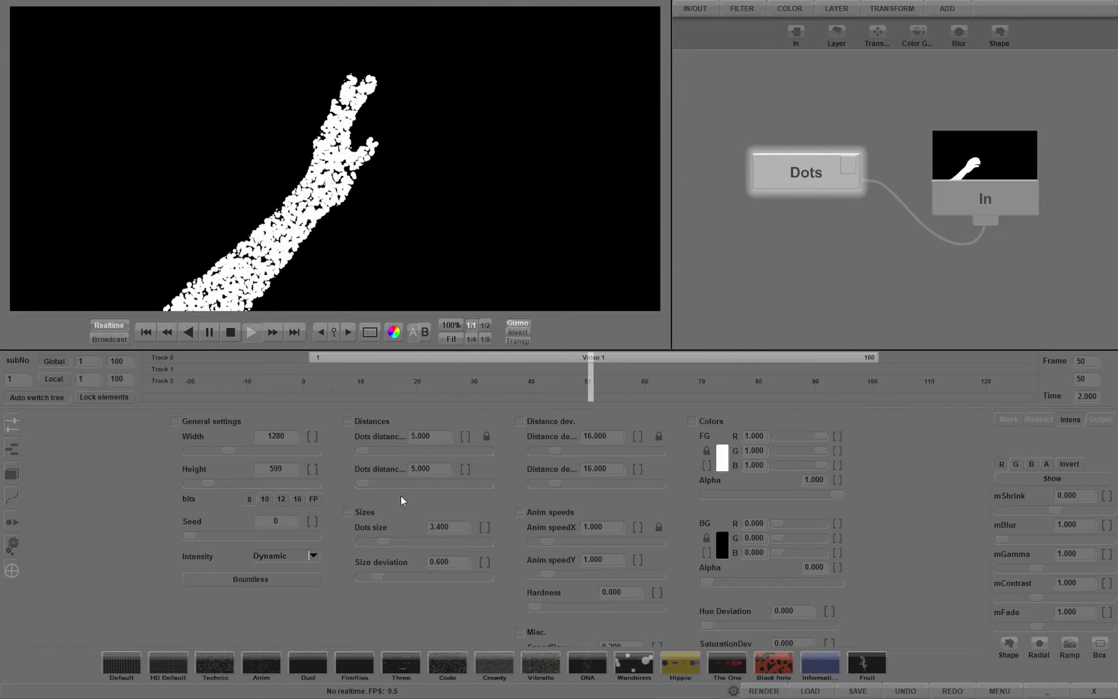
{"action": "left_click", "coordinate": [438, 527]}
{"action": "type", "text": "2"}
{"action": "key", "text": "Return"}
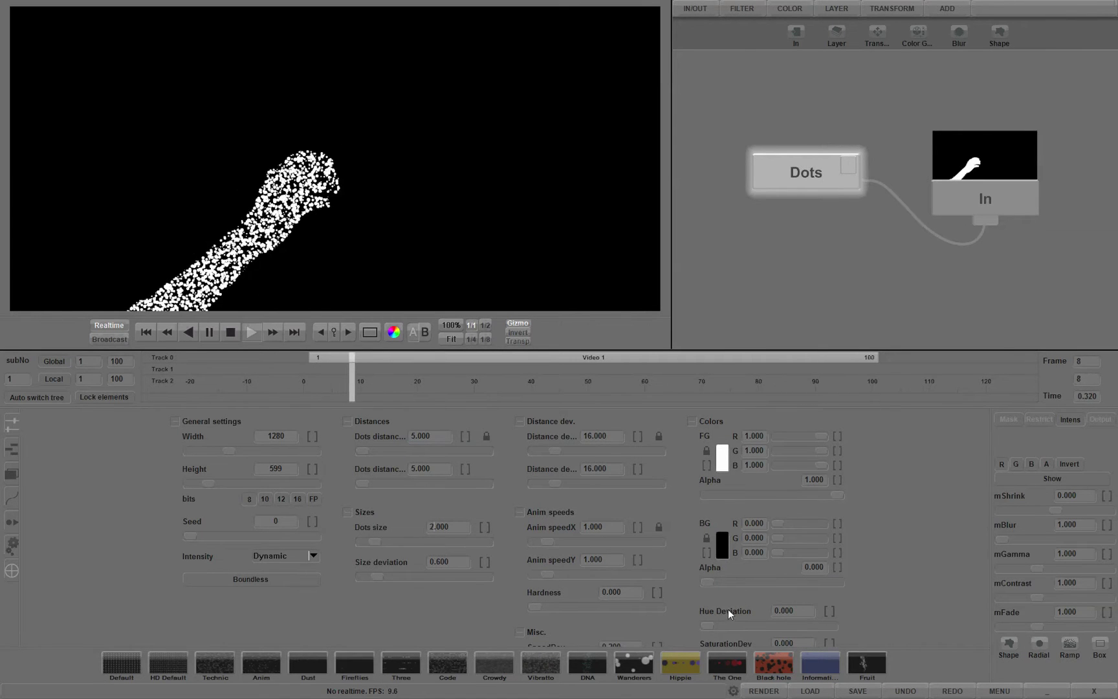
- Set brightness deviation to 0.74 and distance deviation to 30, keeping intensity on Dynamic
{"action": "scroll", "coordinate": [667, 597], "scroll_direction": "down", "scroll_amount": 3}
{"action": "left_click_drag", "start_coordinate": [708, 607], "coordinate": [799, 606]}
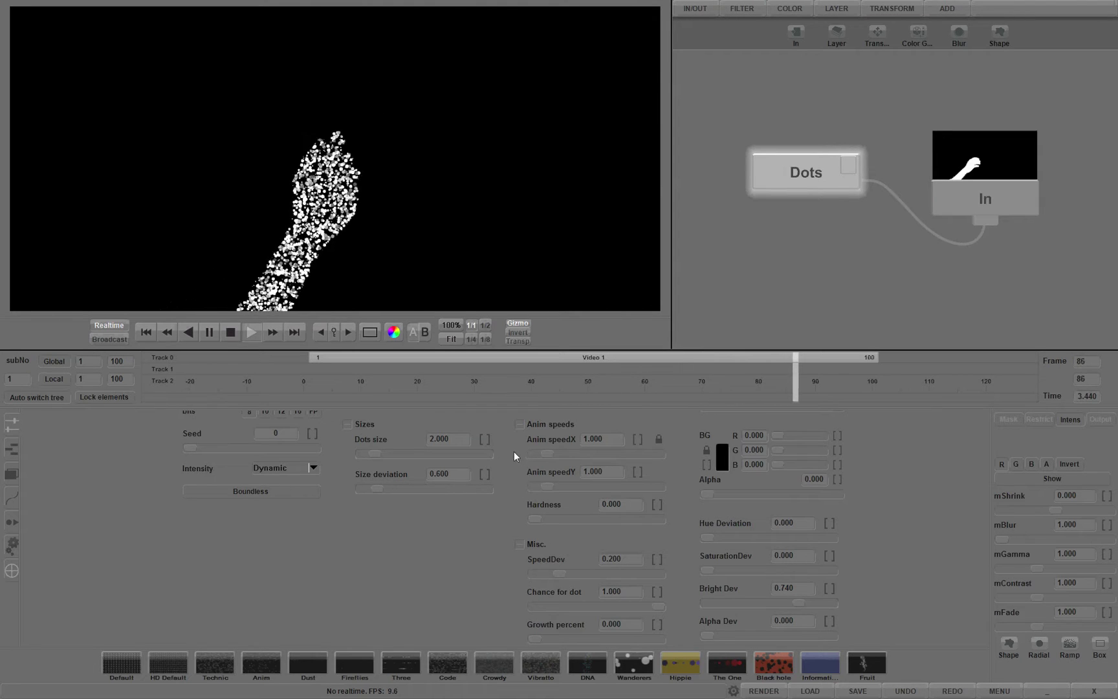
{"action": "scroll", "coordinate": [514, 451], "scroll_direction": "up", "scroll_amount": 3}
{"action": "double_click", "coordinate": [612, 440]}
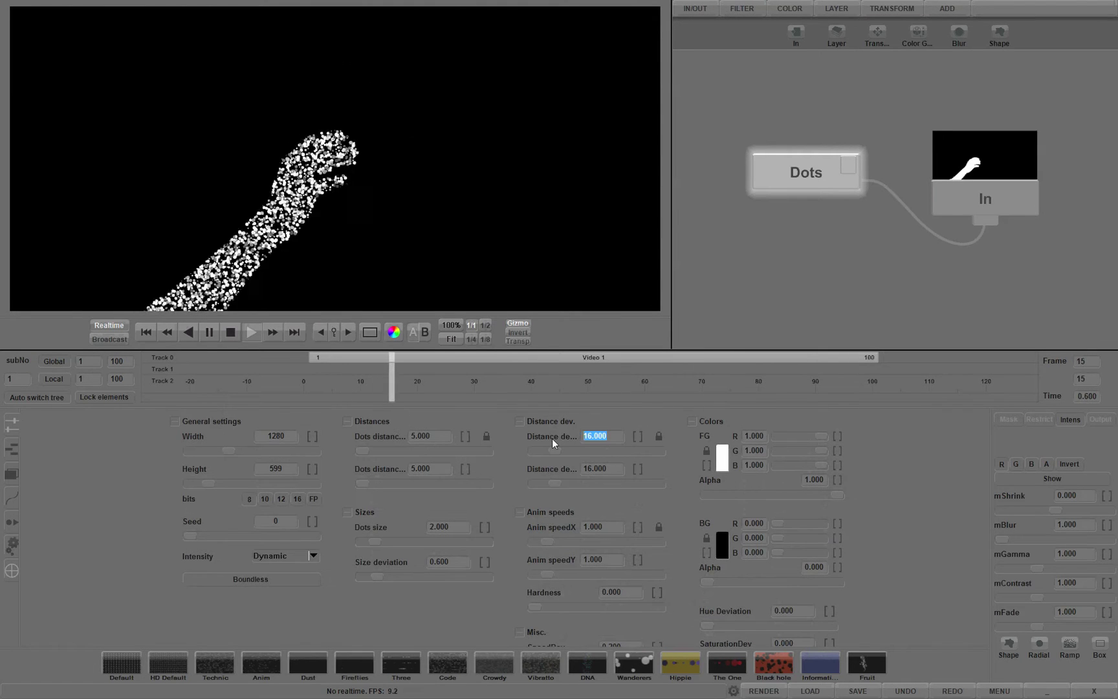
{"action": "type", "text": "30"}
{"action": "key", "text": "Return"}
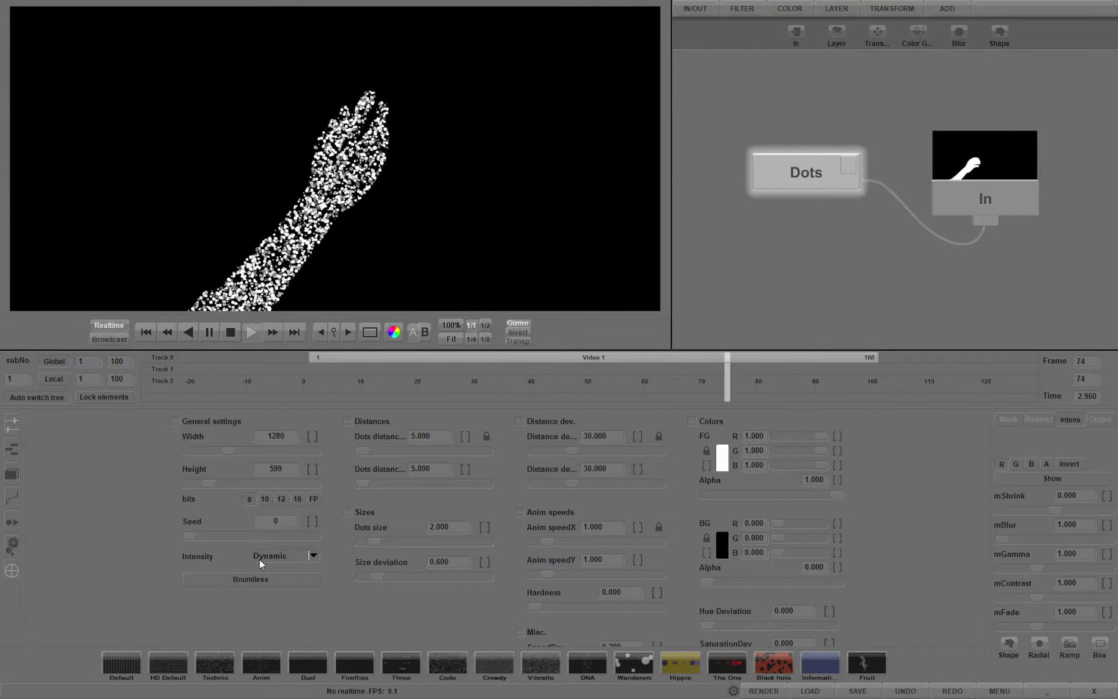
{"action": "left_click", "coordinate": [278, 557]}
{"action": "left_click", "coordinate": [276, 573]}
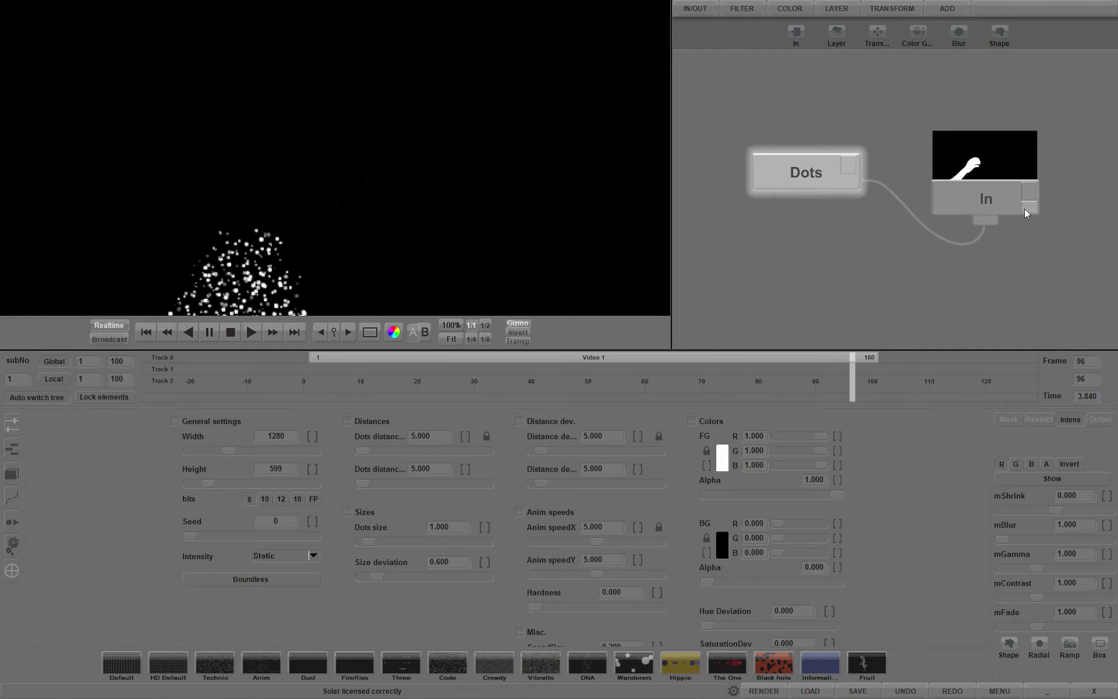
- Add a new Dots layer and view its 720 × 576 dot grid at 100%
{"action": "left_click_drag", "start_coordinate": [1025, 209], "coordinate": [1035, 159]}
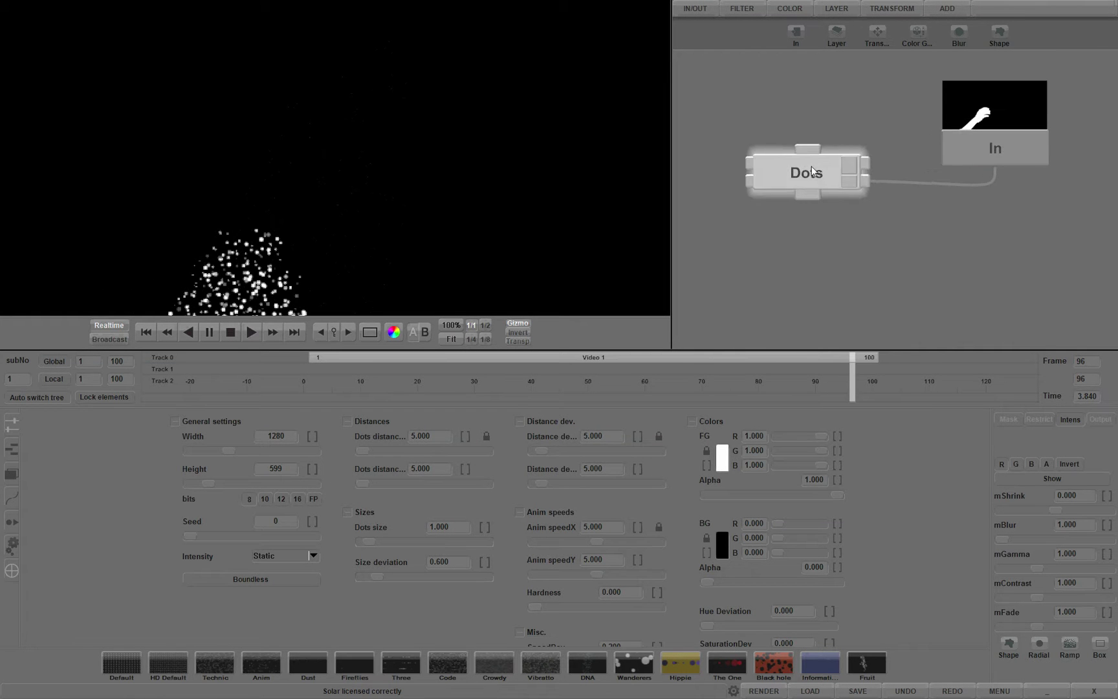
{"action": "left_click", "coordinate": [710, 7]}
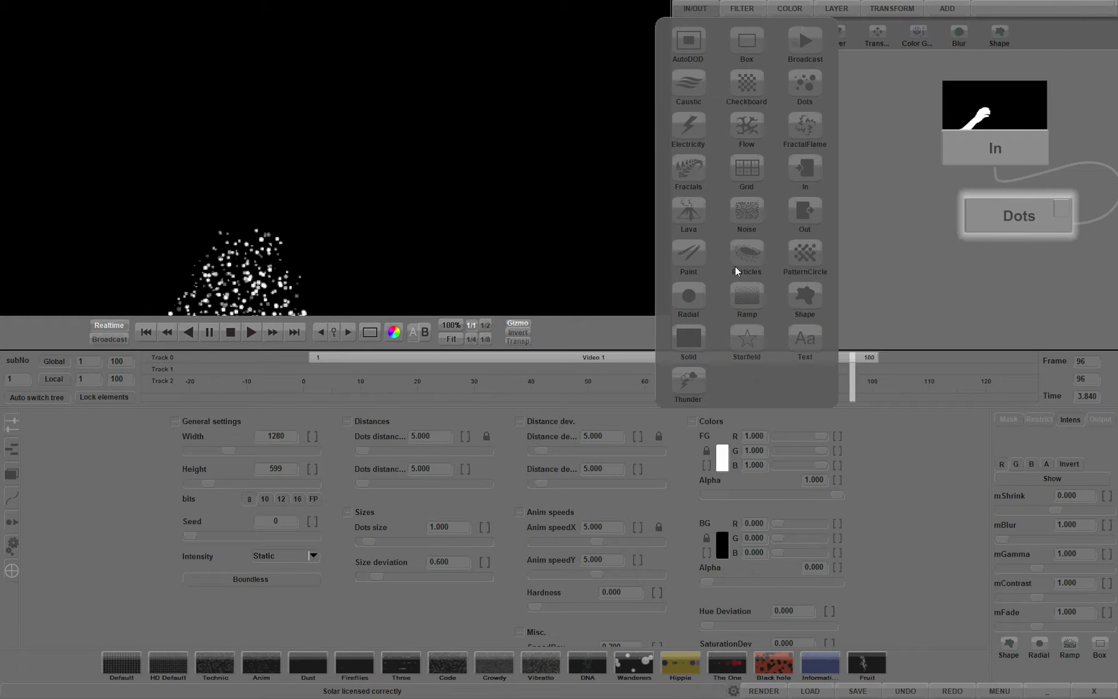
{"action": "left_click", "coordinate": [805, 82]}
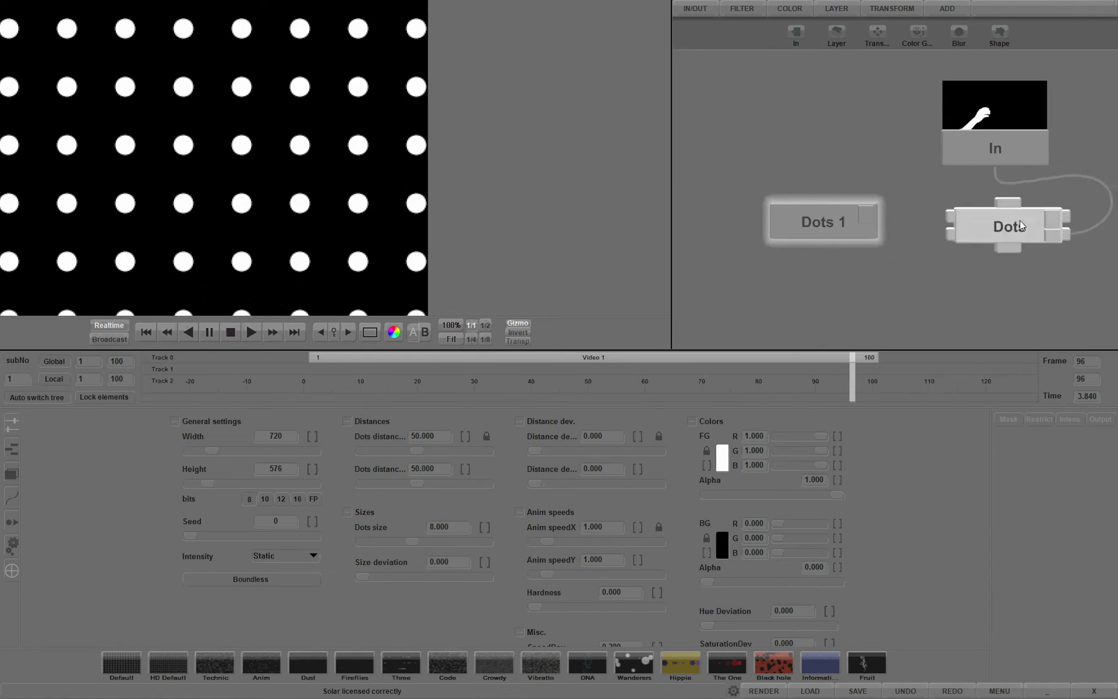
{"action": "left_click", "coordinate": [451, 325]}
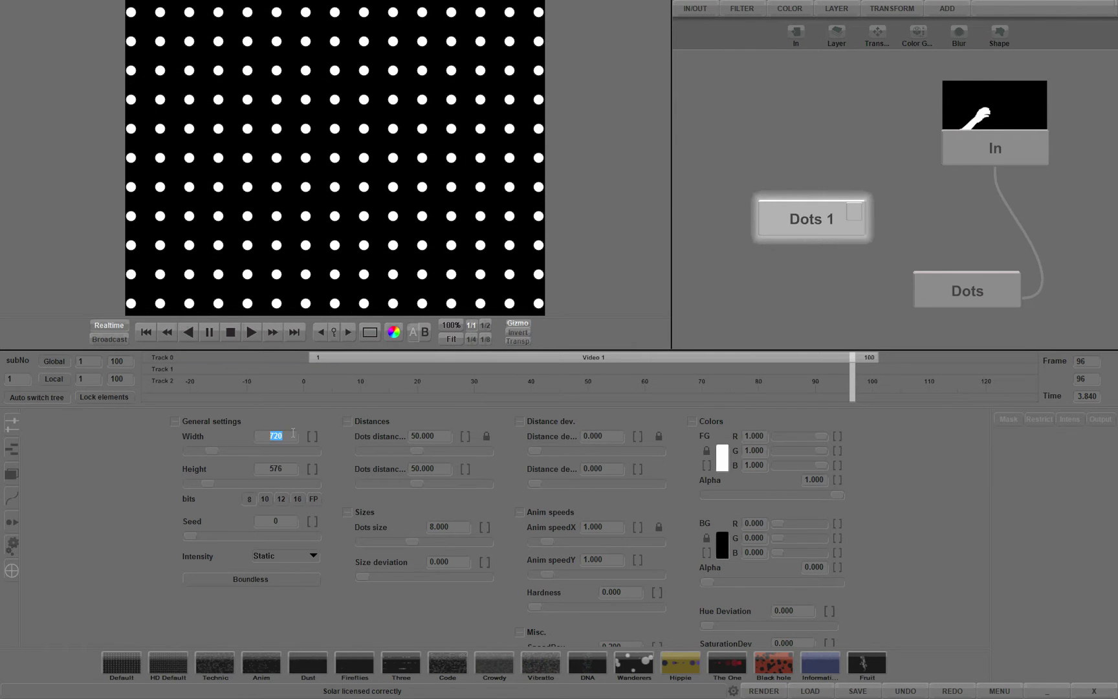
- Set the Dots 1 frame to 10000 × 6000 and fit it in the viewer
{"action": "type", "text": "10000"}
{"action": "key", "text": "Return"}
{"action": "key", "text": "Tab"}
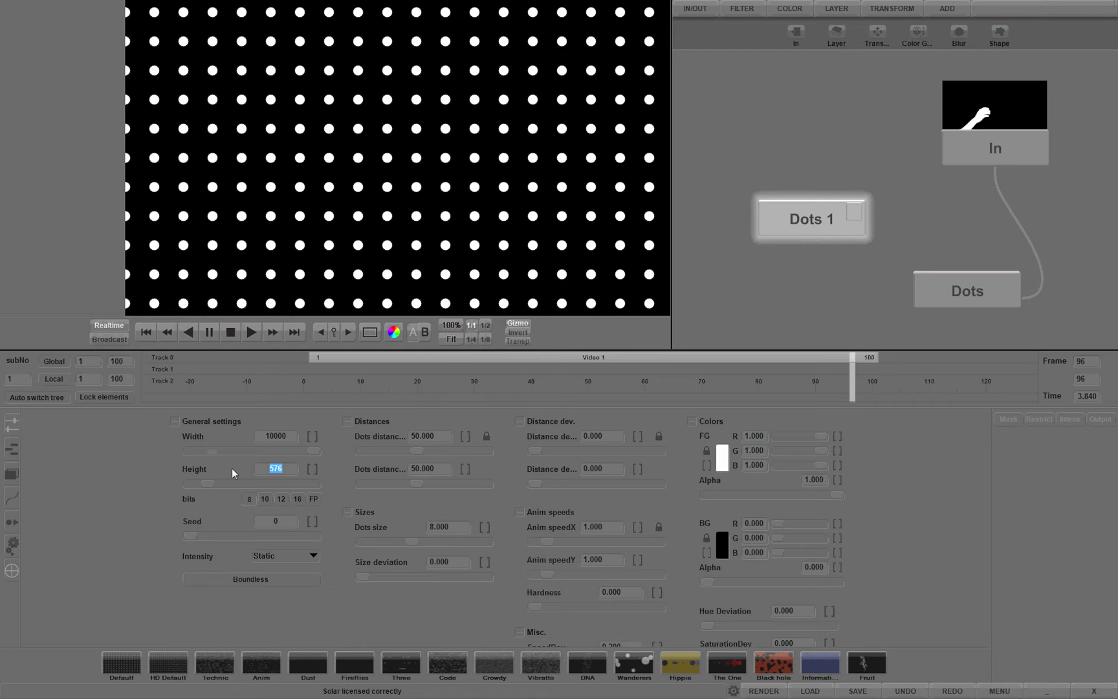
{"action": "type", "text": "6000"}
{"action": "key", "text": "Return"}
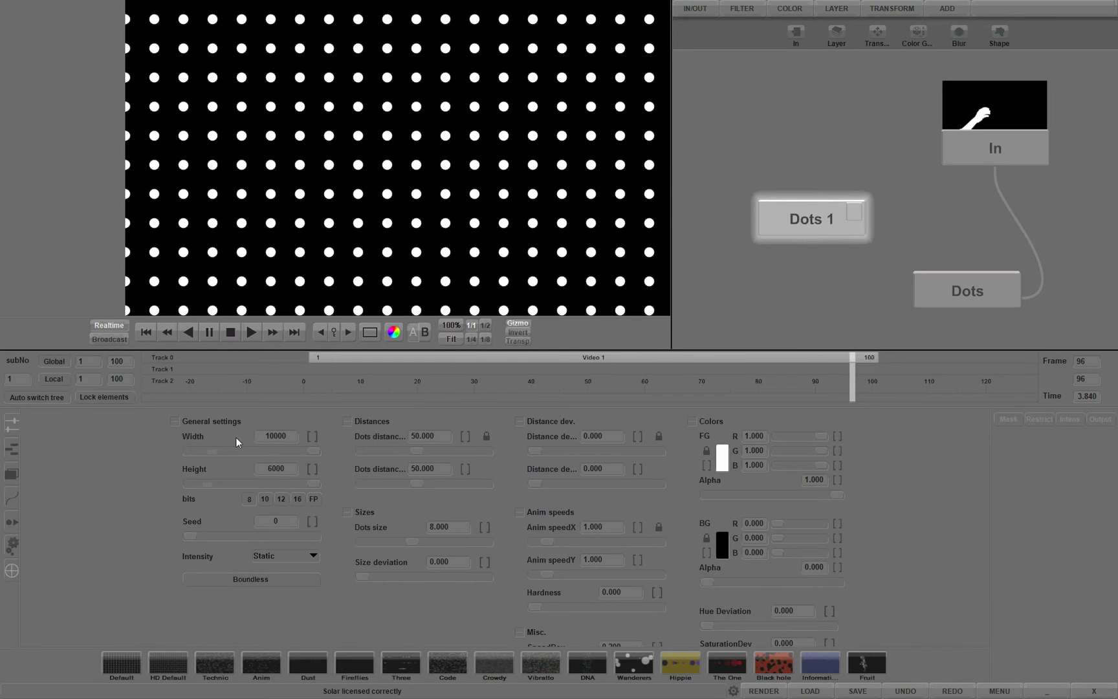
{"action": "left_click", "coordinate": [453, 338]}
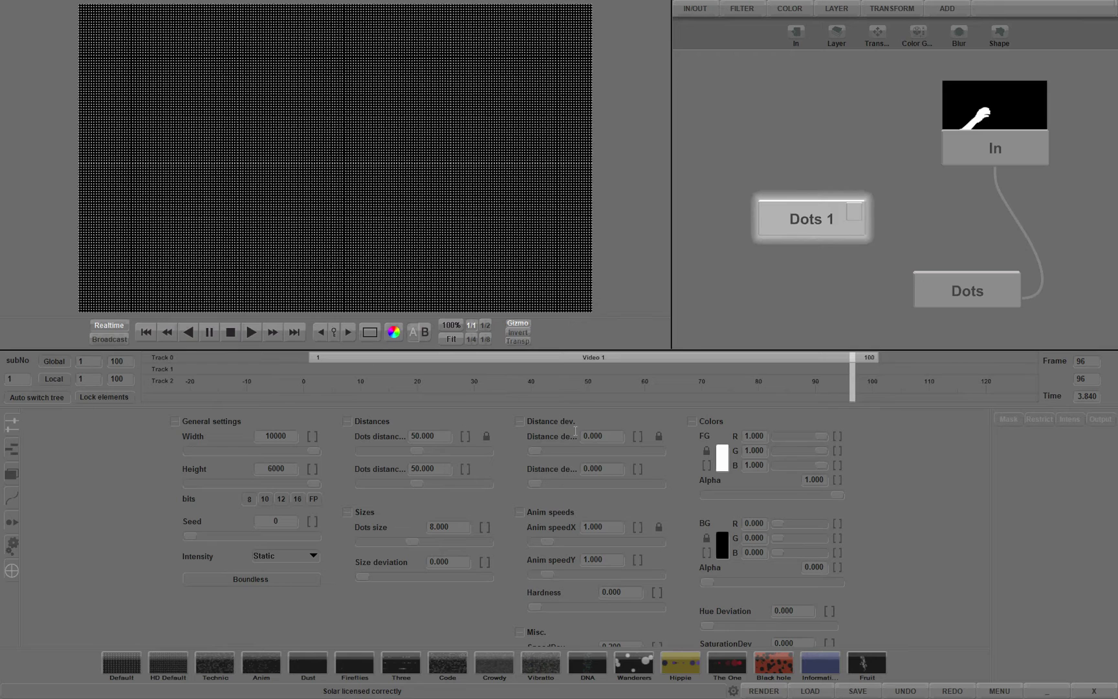
- Set the dot spacing to 500 and the dot size to 50
{"action": "left_click", "coordinate": [415, 435]}
{"action": "type", "text": "0"}
{"action": "key", "text": "Return"}
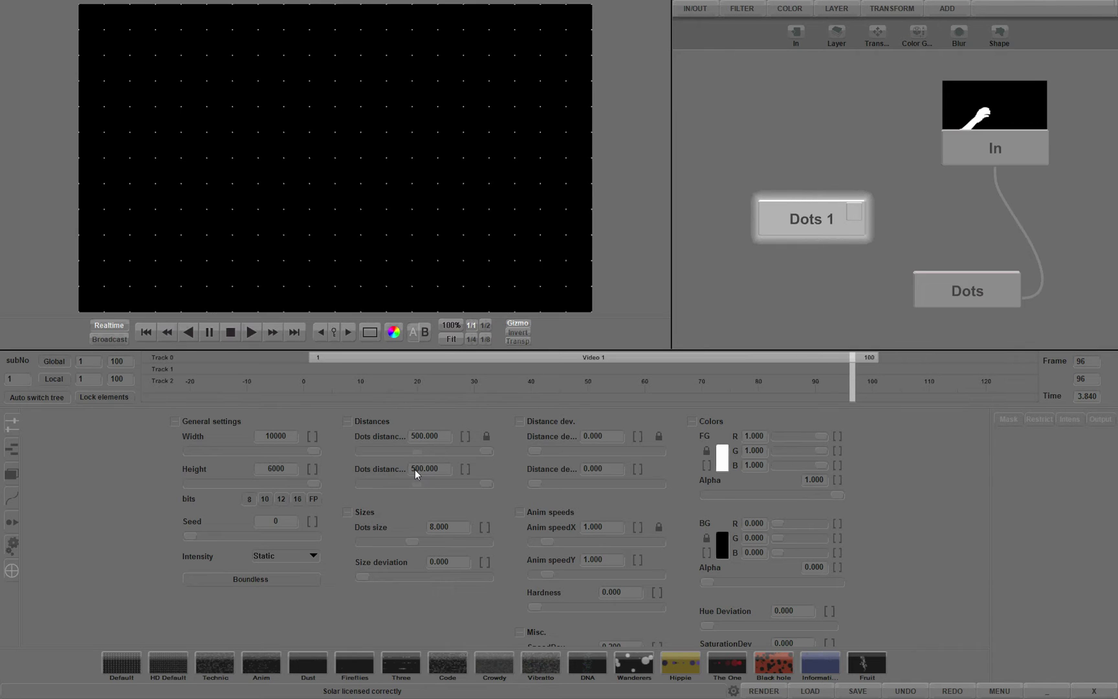
{"action": "left_click", "coordinate": [458, 523]}
{"action": "type", "text": "50"}
{"action": "key", "text": "Return"}
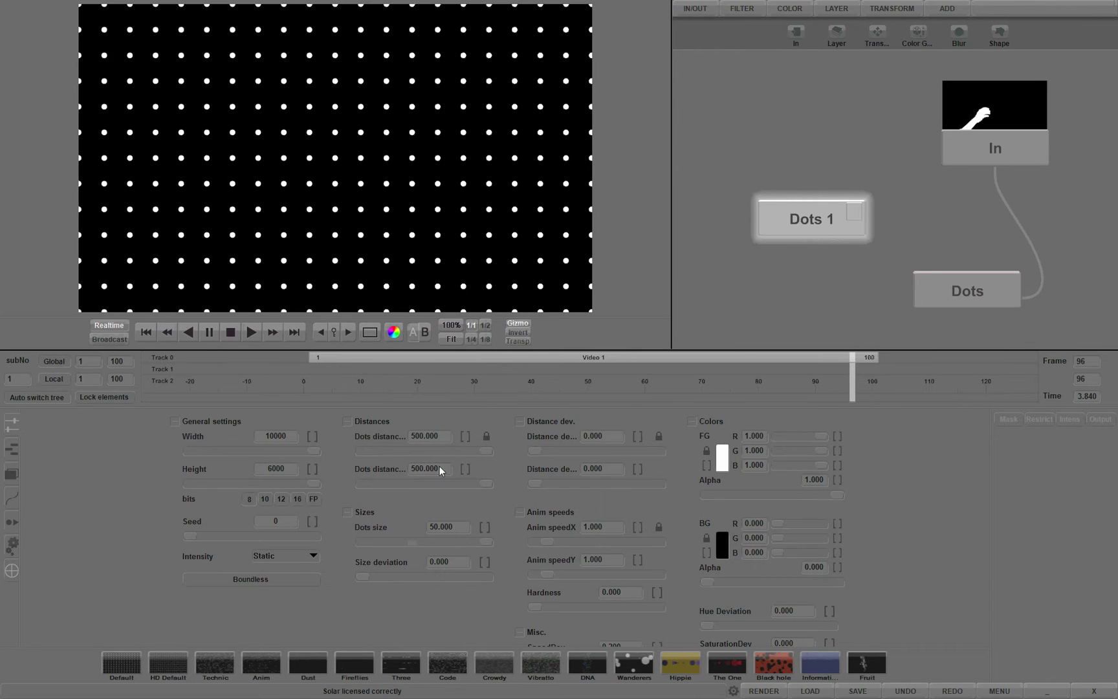
- Set the distance deviation to 150 and play the animation
{"action": "left_click", "coordinate": [614, 440]}
{"action": "type", "text": "50"}
{"action": "key", "text": "Return"}
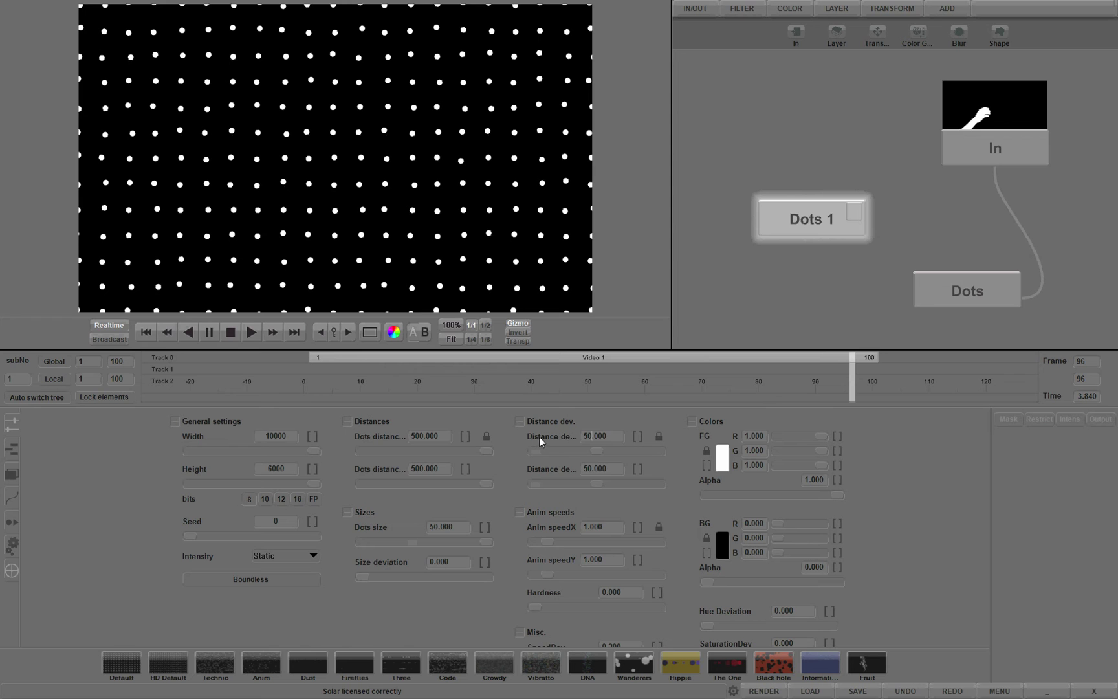
{"action": "left_click", "coordinate": [589, 435]}
{"action": "type", "text": "150"}
{"action": "key", "text": "Return"}
{"action": "left_click", "coordinate": [258, 331]}
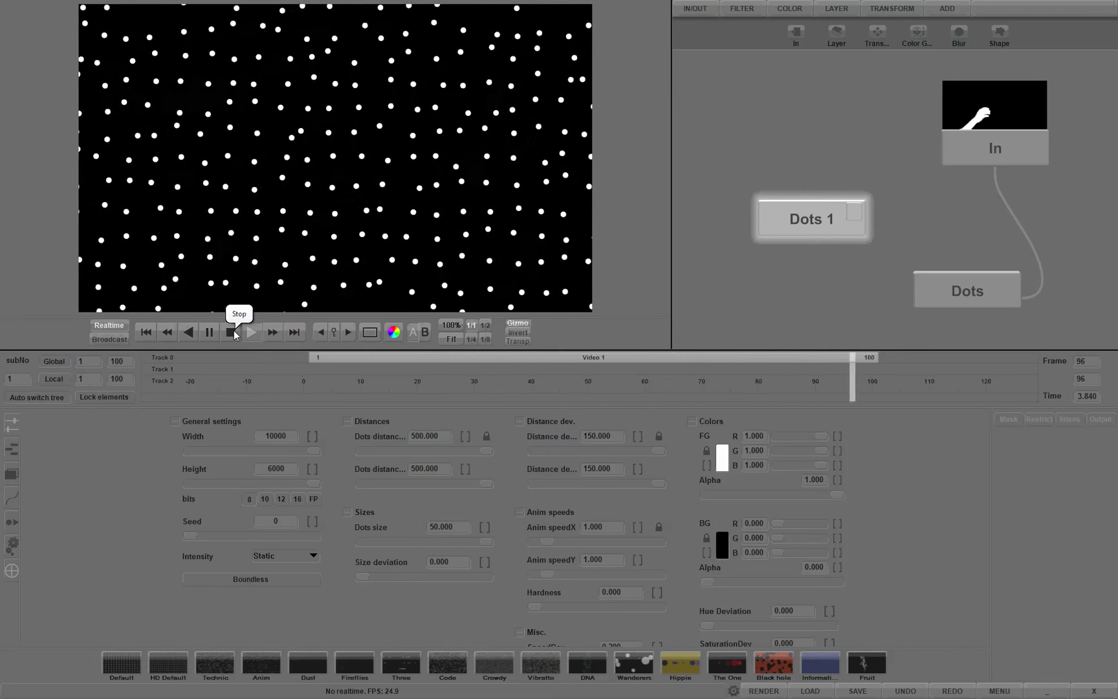
- Stop playback, resize the dot field to 100000 × 60000 and fit it in view
{"action": "left_click", "coordinate": [232, 332]}
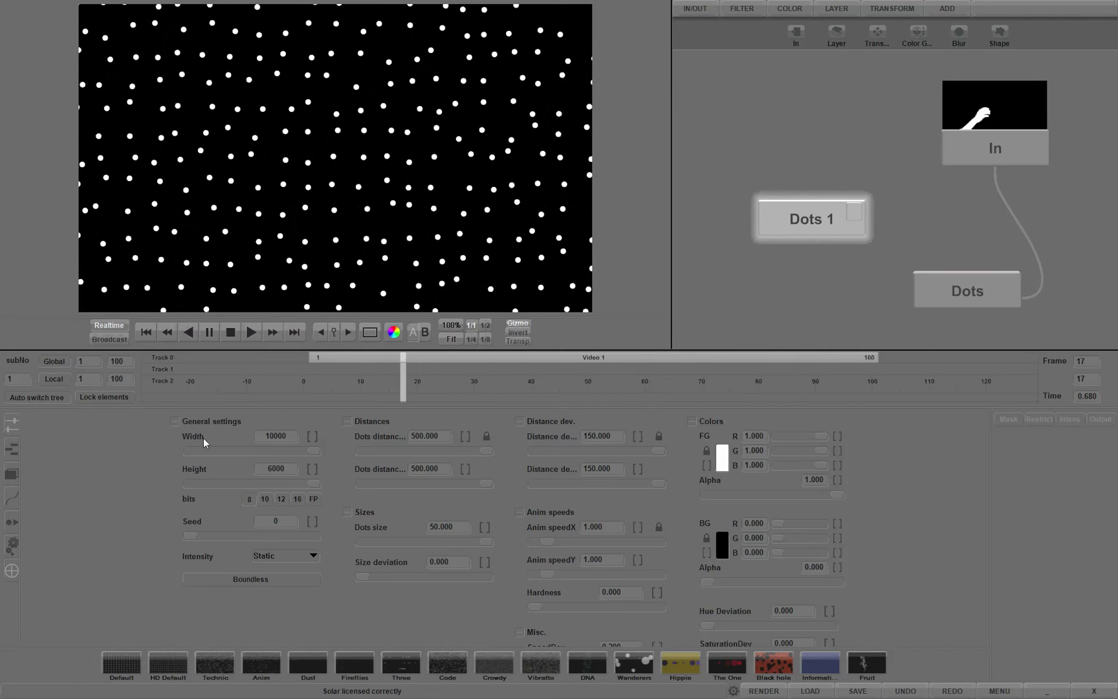
{"action": "left_click", "coordinate": [275, 436]}
{"action": "type", "text": "0"}
{"action": "key", "text": "Return"}
{"action": "left_click", "coordinate": [275, 467]}
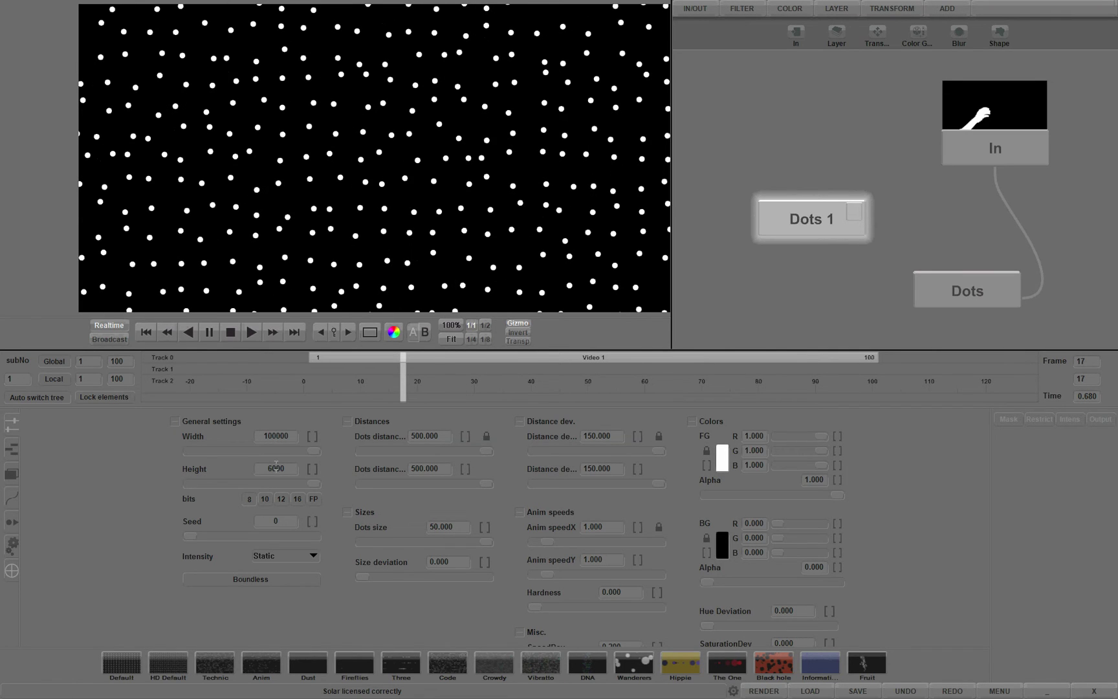
{"action": "type", "text": "0"}
{"action": "key", "text": "Return"}
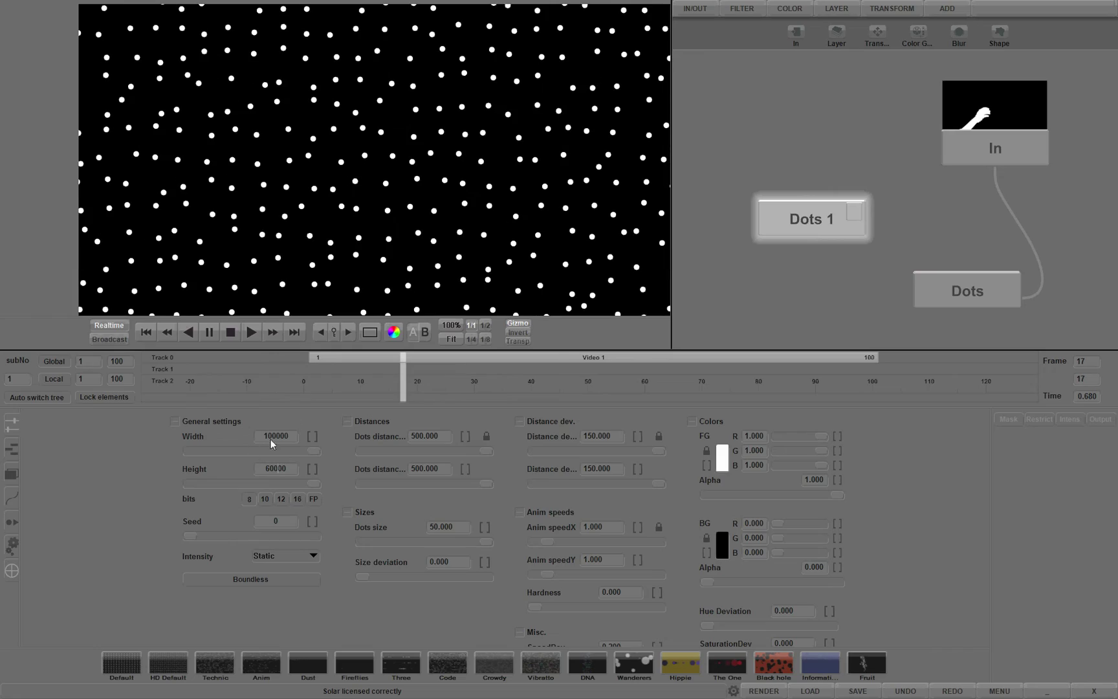
{"action": "left_click", "coordinate": [451, 339]}
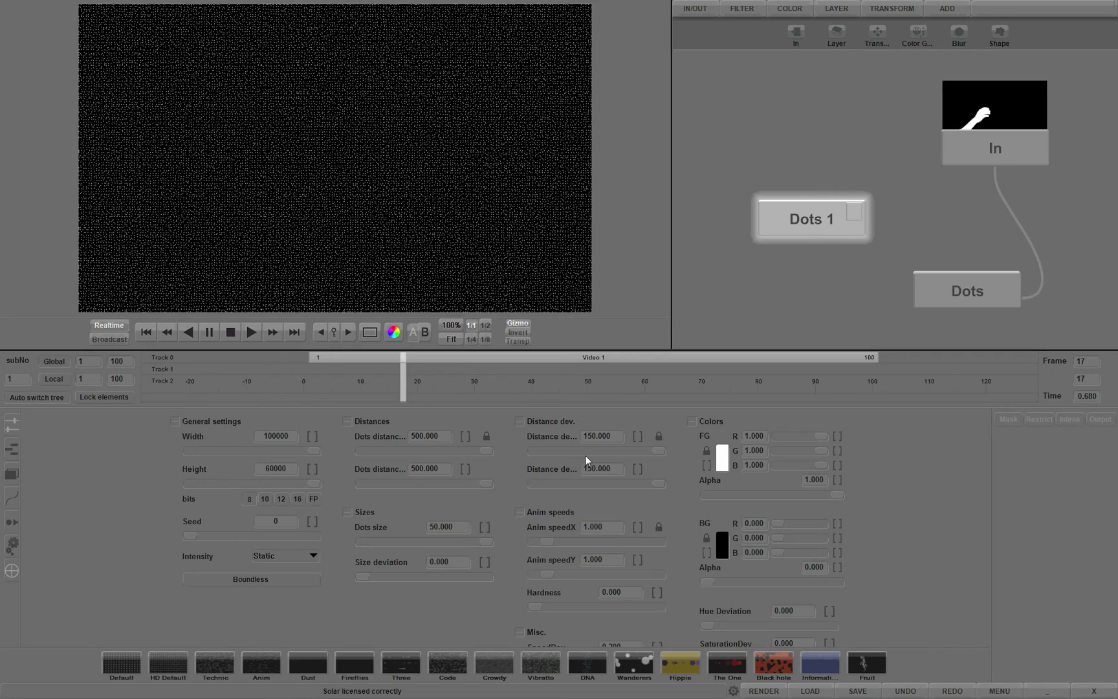
- Play the animation at 100%, then stop and fit the view again
{"action": "left_click", "coordinate": [250, 333]}
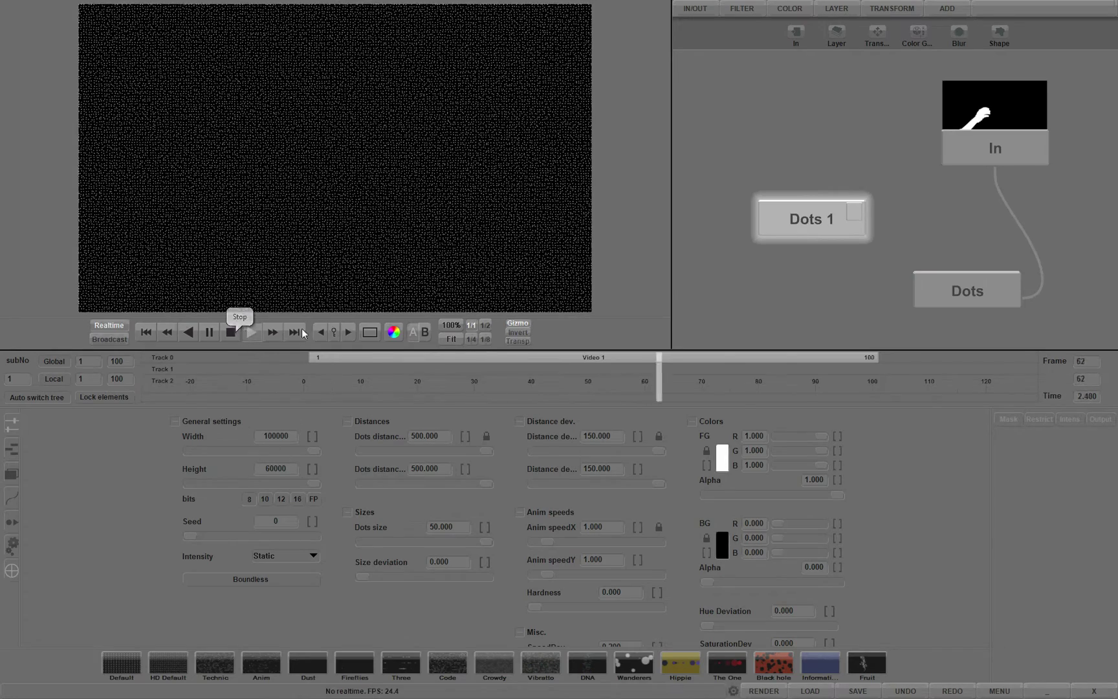
{"action": "left_click", "coordinate": [447, 328]}
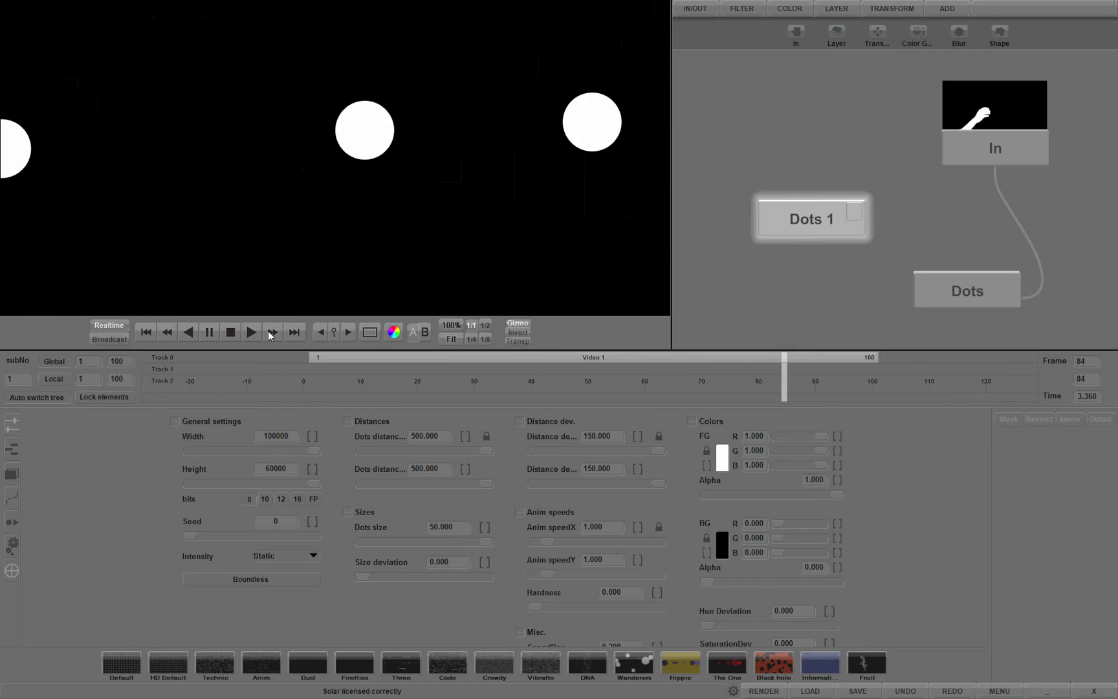
{"action": "left_click", "coordinate": [232, 332]}
{"action": "left_click", "coordinate": [450, 339]}
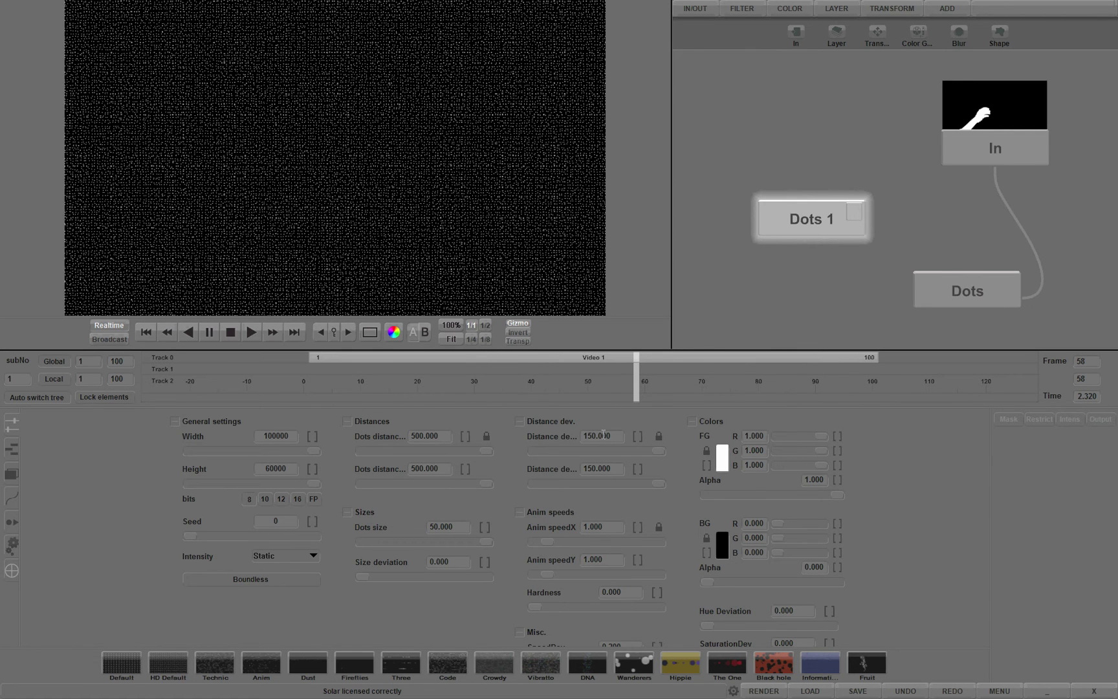
- Set the distance deviation to 350 and the dot size to 200
{"action": "left_click", "coordinate": [617, 436]}
{"action": "type", "text": "350"}
{"action": "key", "text": "Return"}
{"action": "left_click", "coordinate": [463, 527]}
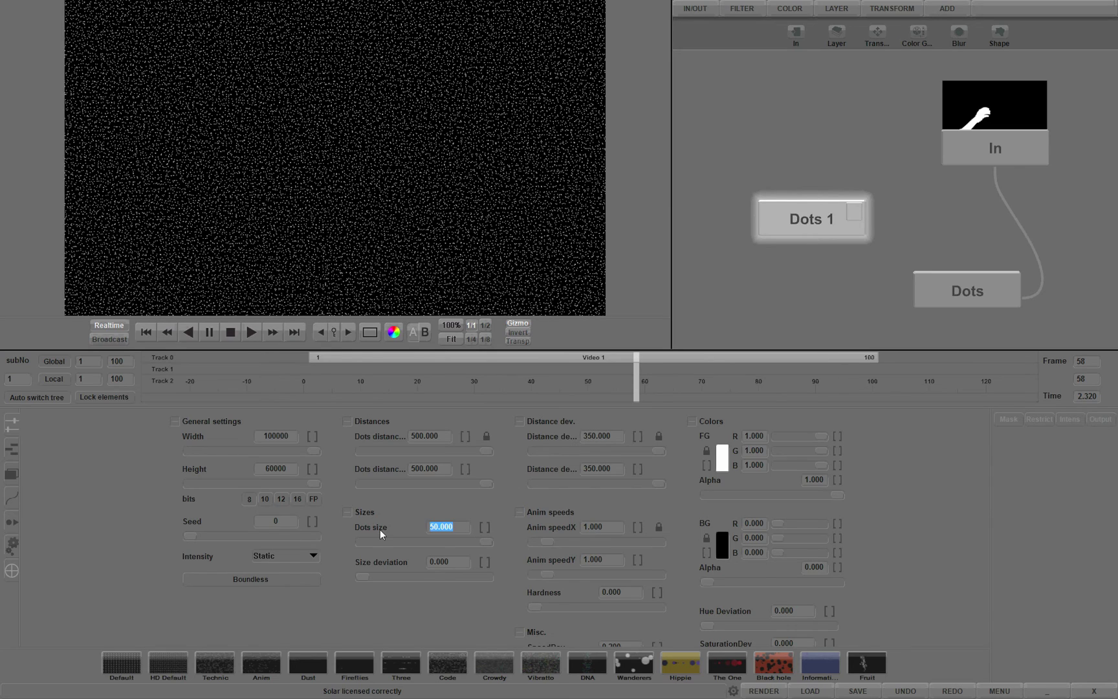
{"action": "type", "text": "200"}
{"action": "key", "text": "Return"}
- Raise the distance deviation to 1000 and the dot spacing to 1500
{"action": "left_click", "coordinate": [612, 437]}
{"action": "type", "text": "1000"}
{"action": "key", "text": "Return"}
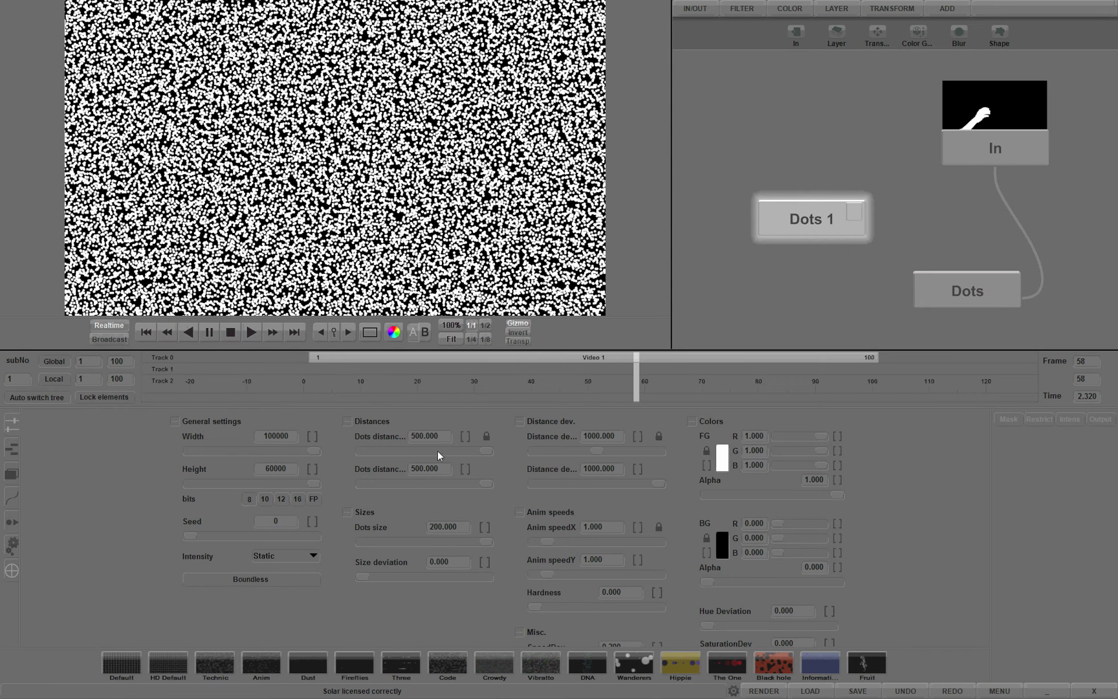
{"action": "left_click", "coordinate": [412, 436]}
{"action": "type", "text": "1"}
{"action": "key", "text": "Return"}
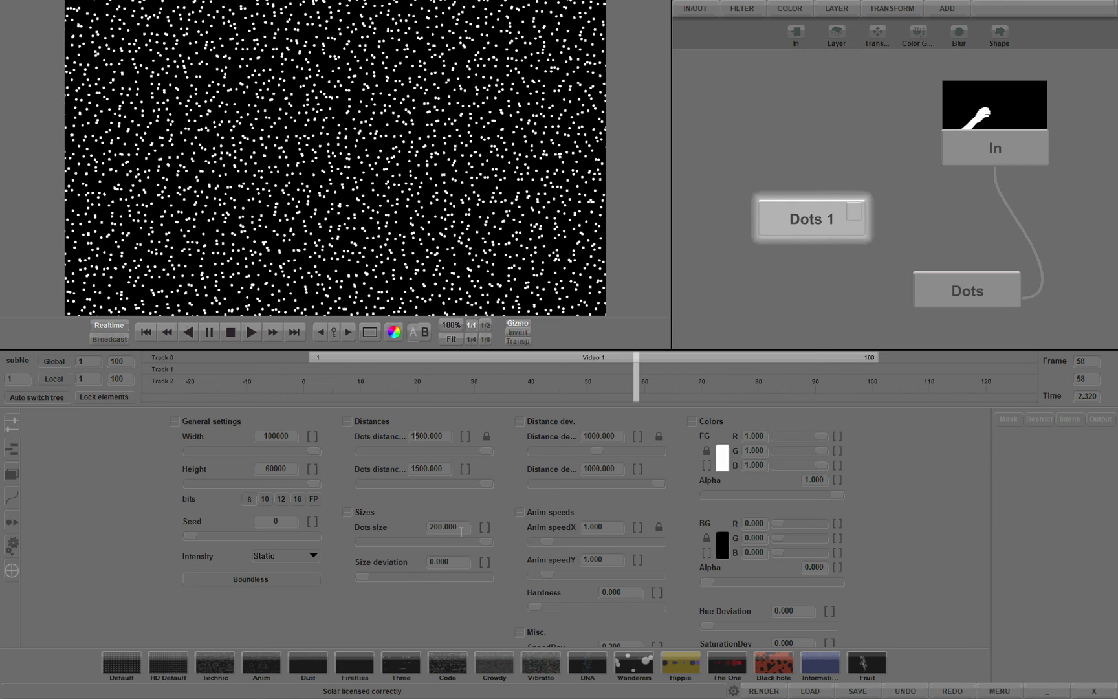
{"action": "left_click", "coordinate": [443, 527]}
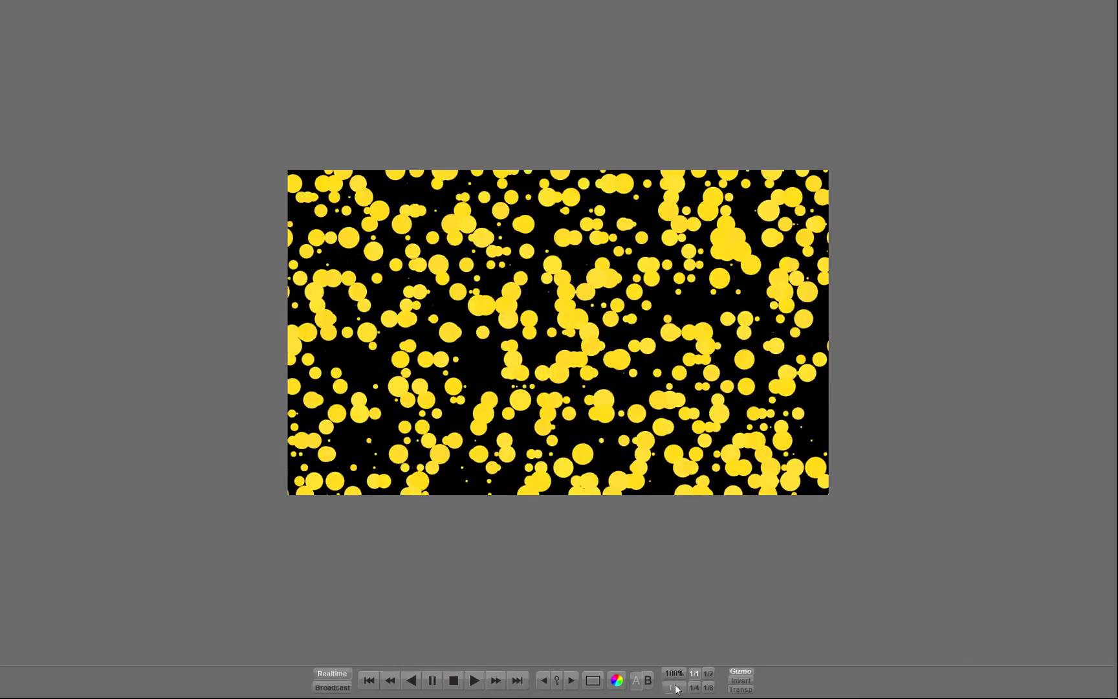
- Expand the yellow 100K dot field to full-screen and play its animation
{"action": "left_click", "coordinate": [675, 687]}
{"action": "left_click", "coordinate": [475, 680]}
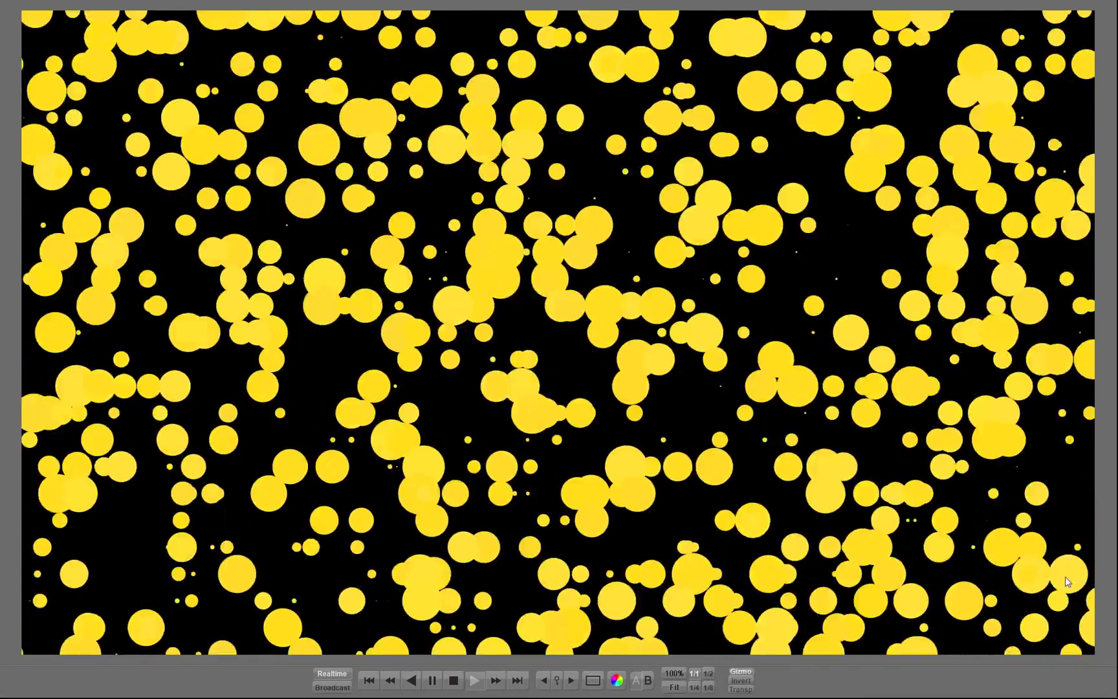